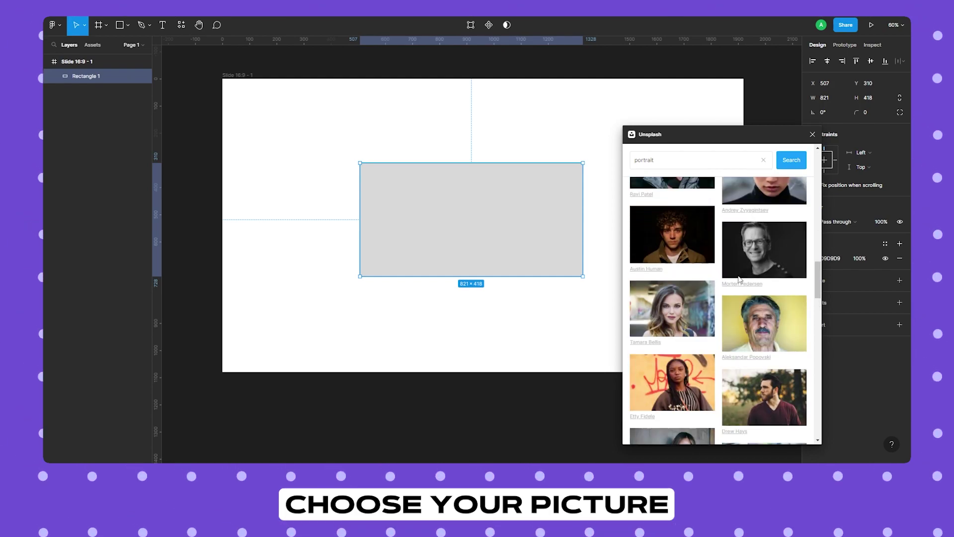
Fill the grey rectangle with a long-haired woman's portrait from the Unsplash portrait results and close the plugin
scroll(711, 279, "down", 15)
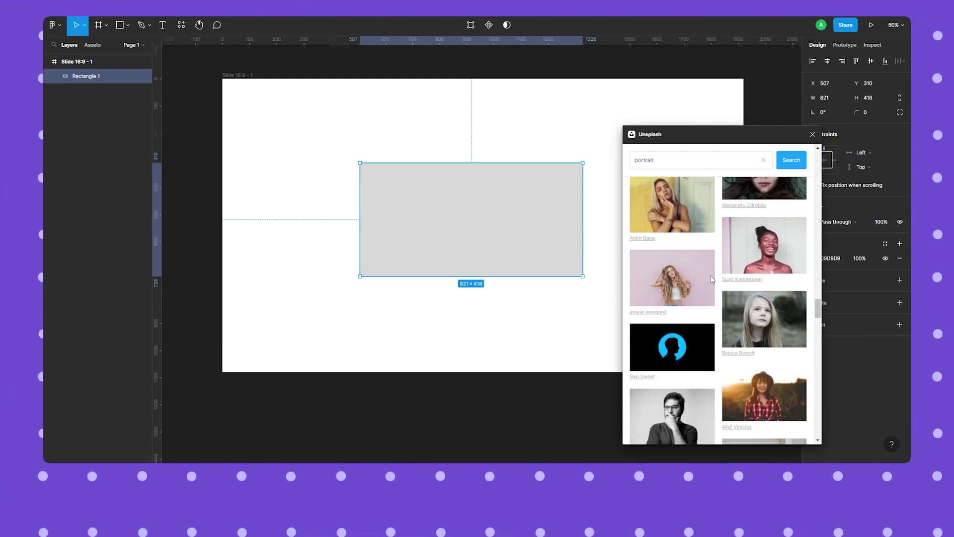
scroll(712, 279, "down", 10)
scroll(712, 279, "down", 10)
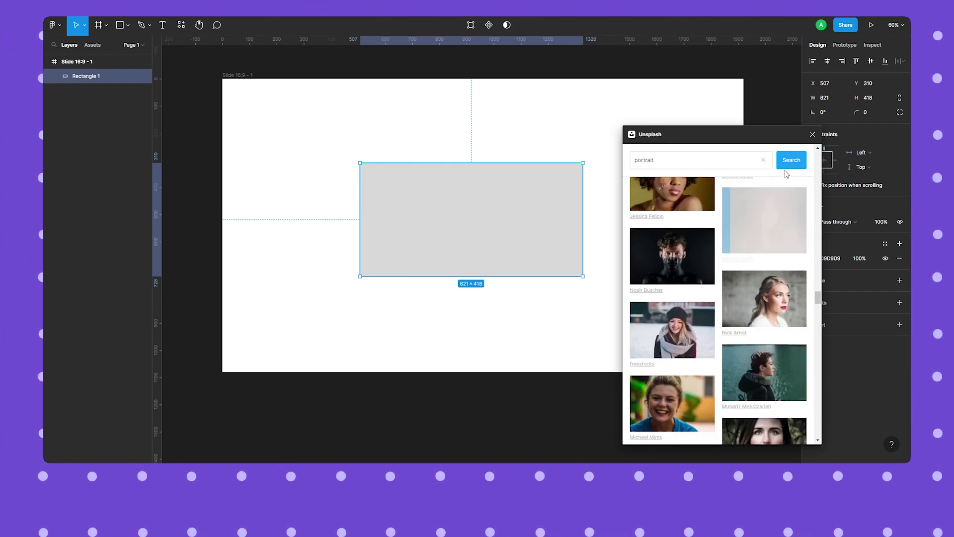
left_click(814, 134)
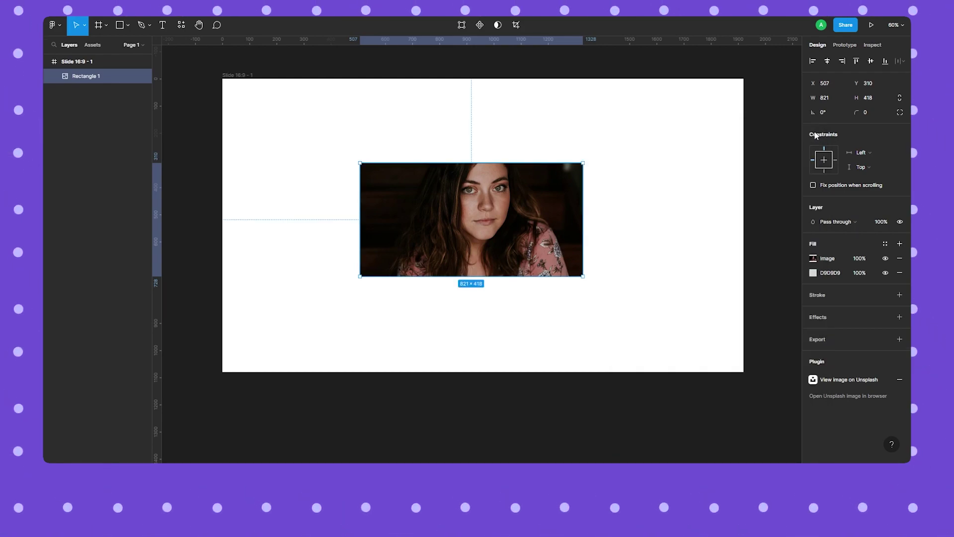
Switch the rectangle's image fill to Crop mode and shift the photo down so the whole head fits inside
double_click(494, 219)
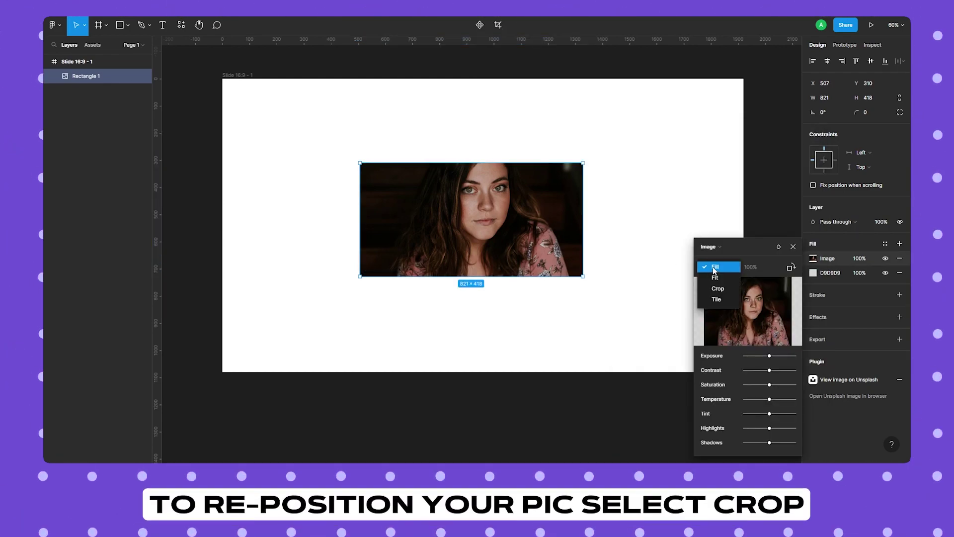
left_click(717, 288)
left_click_drag(475, 199, 473, 230)
left_click(793, 246)
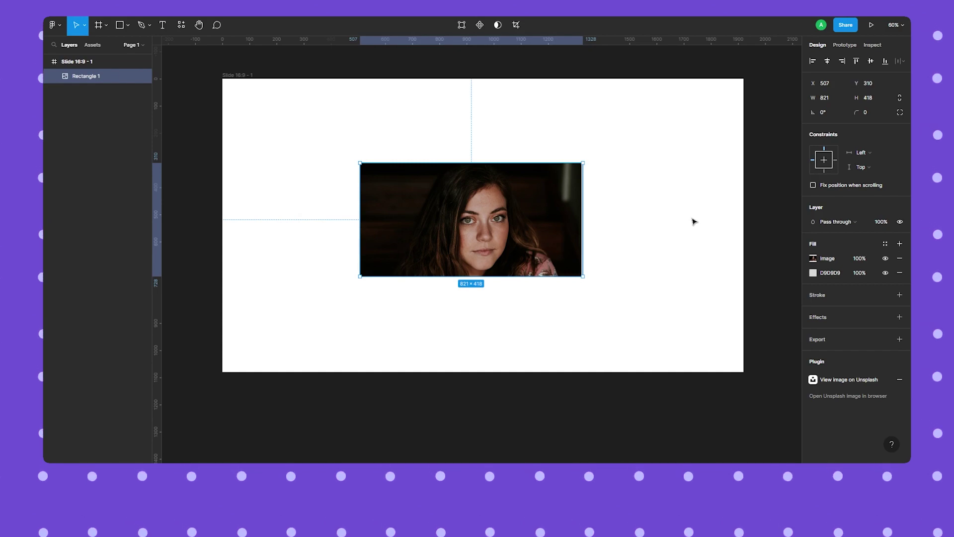
left_click(671, 224)
Draw a second rectangle exactly over the photo, 821 × 418 at X 507, Y 310
left_click(457, 235)
key("r")
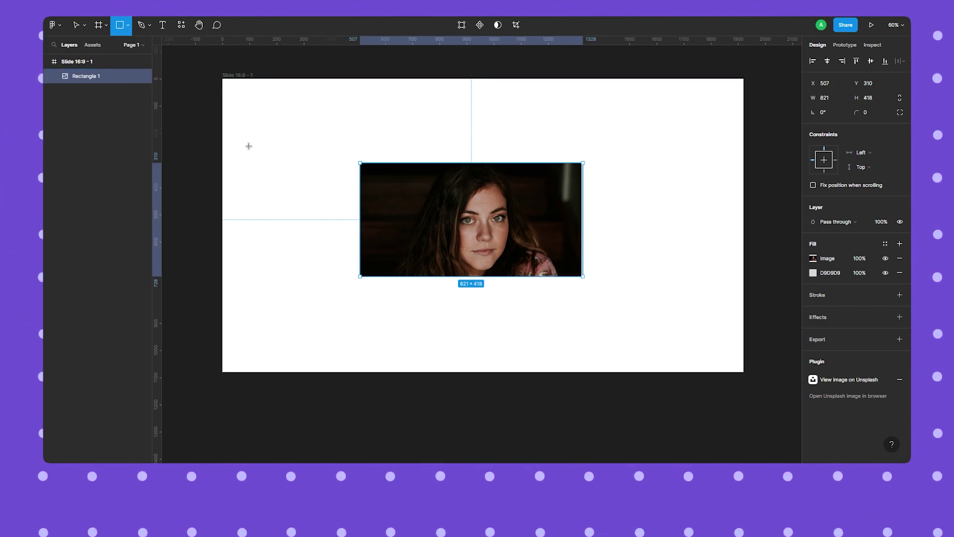
left_click_drag(360, 162, 585, 280)
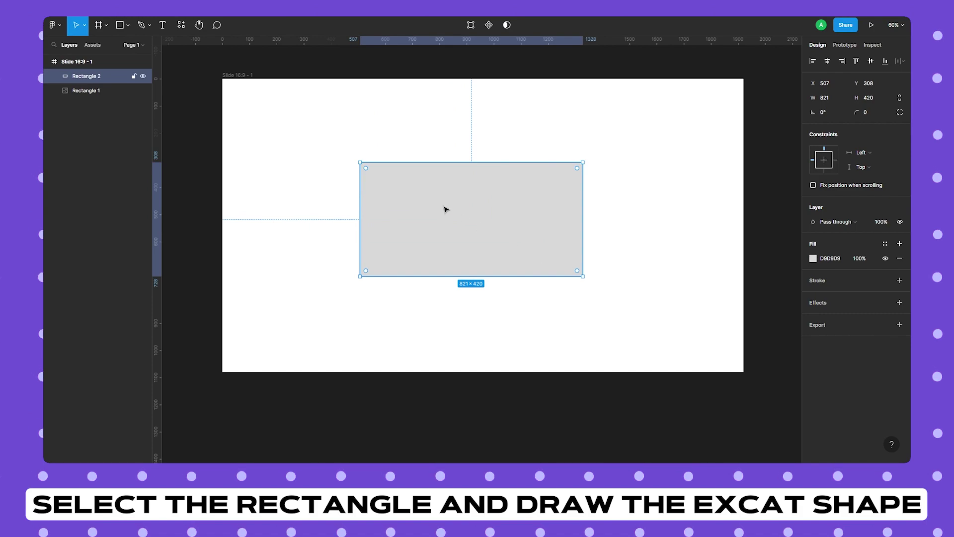
left_click_drag(359, 162, 360, 163)
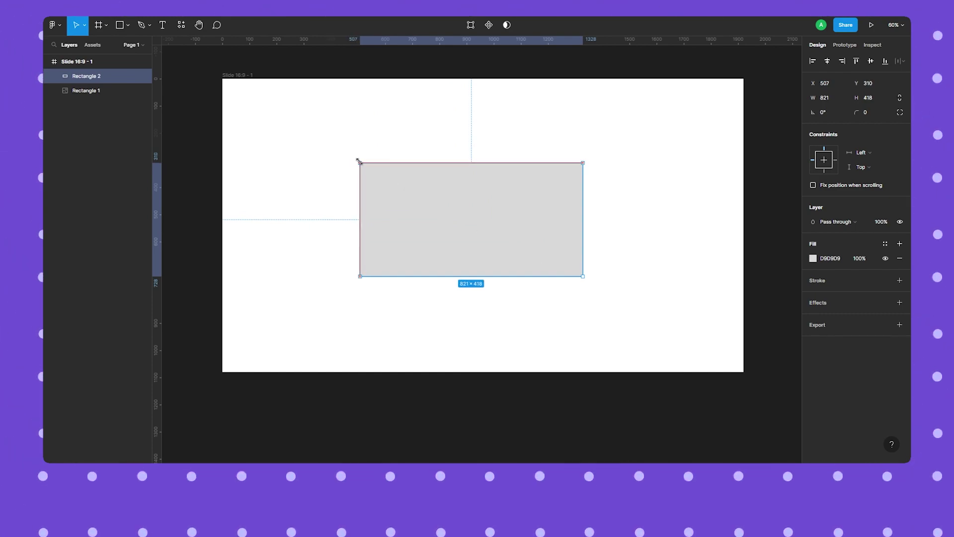
Place the new rectangle below the photo in the layer order and use it as a mask
left_click_drag(87, 78, 79, 95)
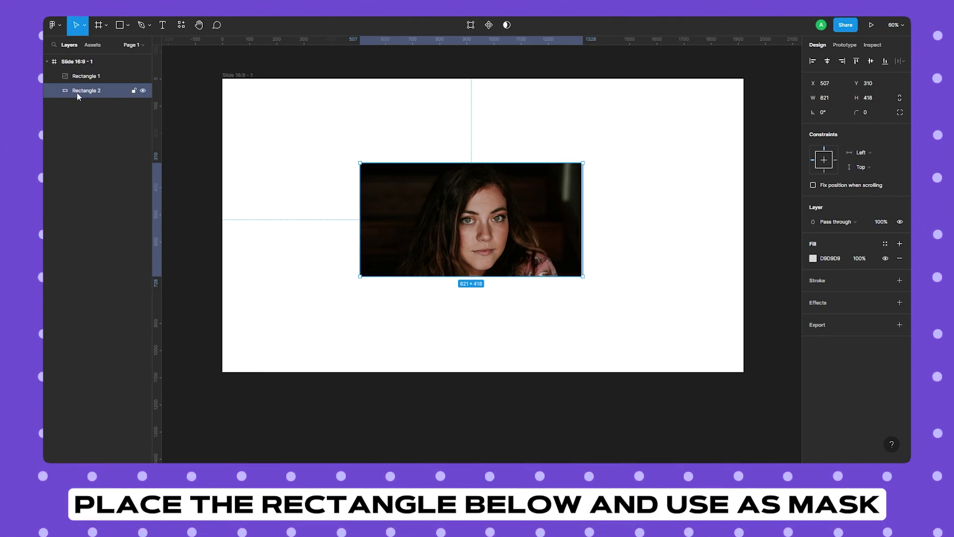
left_click(506, 32)
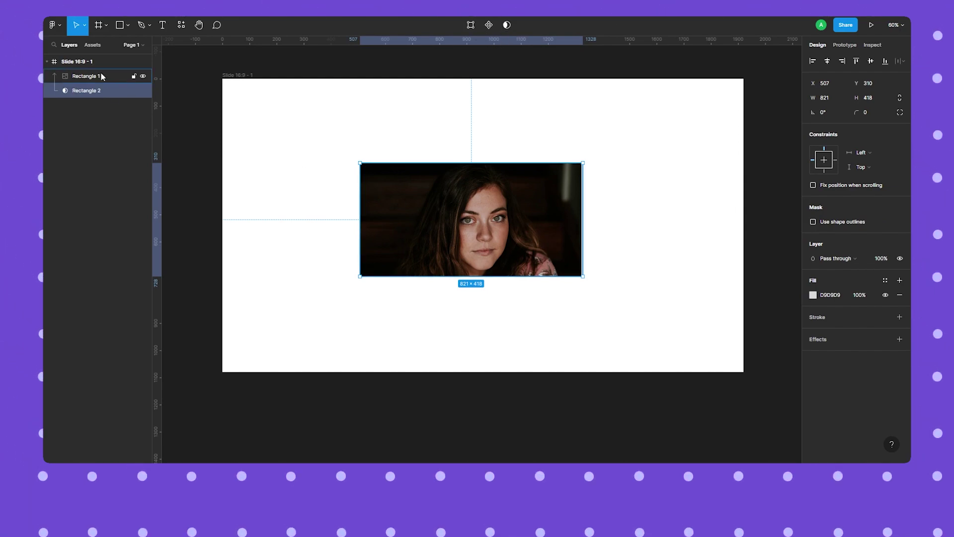
left_click(328, 135)
Duplicate the slide frame with its contents and place the copy to the left of the original, aligned with it
scroll(370, 168, "down", 5)
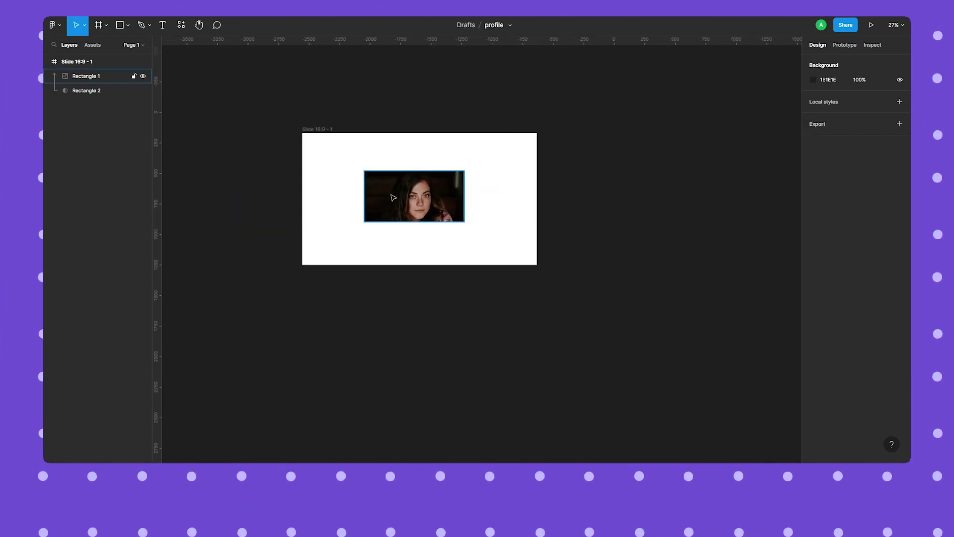
key("ctrl+a")
scroll(447, 223, "left", 3)
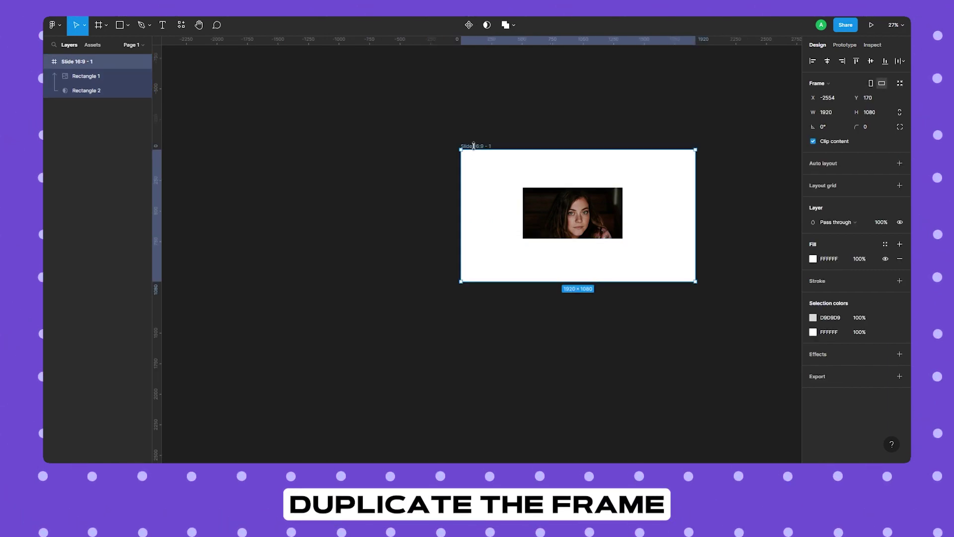
key("ctrl+d")
left_click_drag(550, 147, 241, 146)
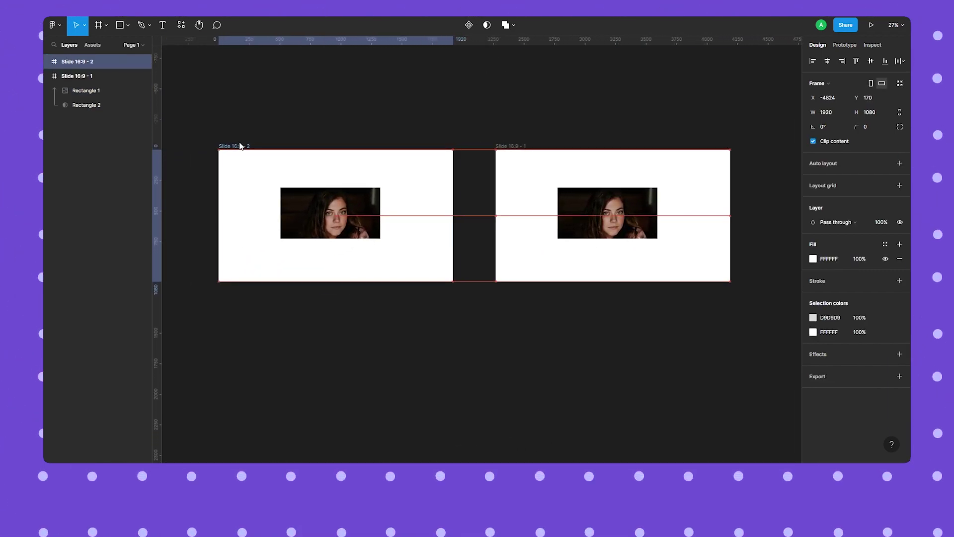
Move the duplicate frame's photo and mask together to X 0, Y 0 and enlarge both to fill the frame
left_click(331, 212)
left_click(97, 94, "shift")
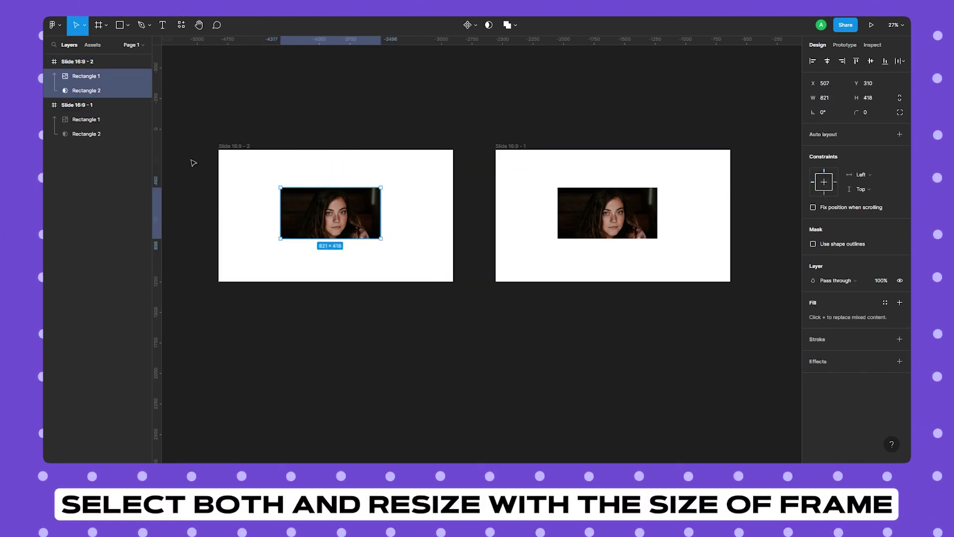
left_click_drag(324, 220, 263, 185)
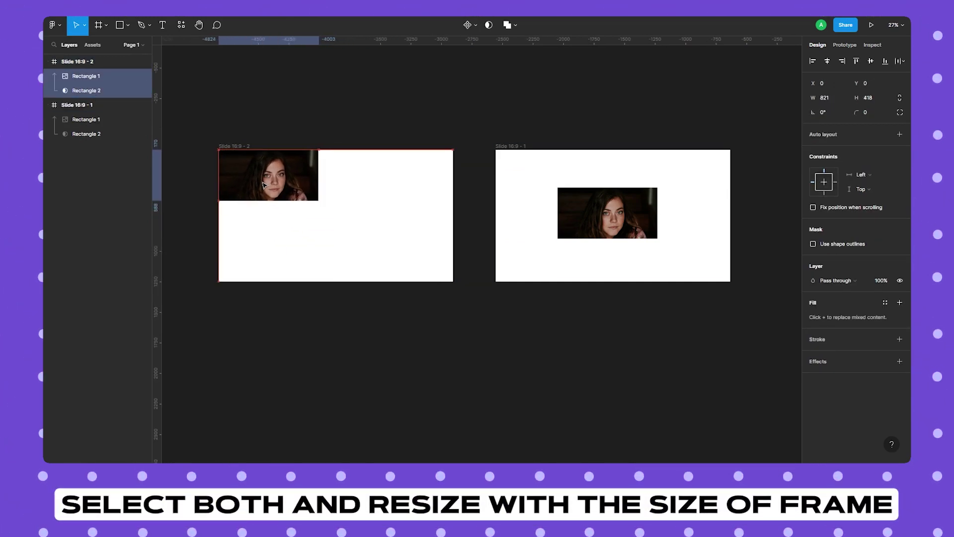
left_click_drag(317, 200, 454, 284)
left_click(473, 207)
Narrow the mask rectangle in the original slide from both sides to about 447 × 418 around the face
scroll(473, 208, "down", 3)
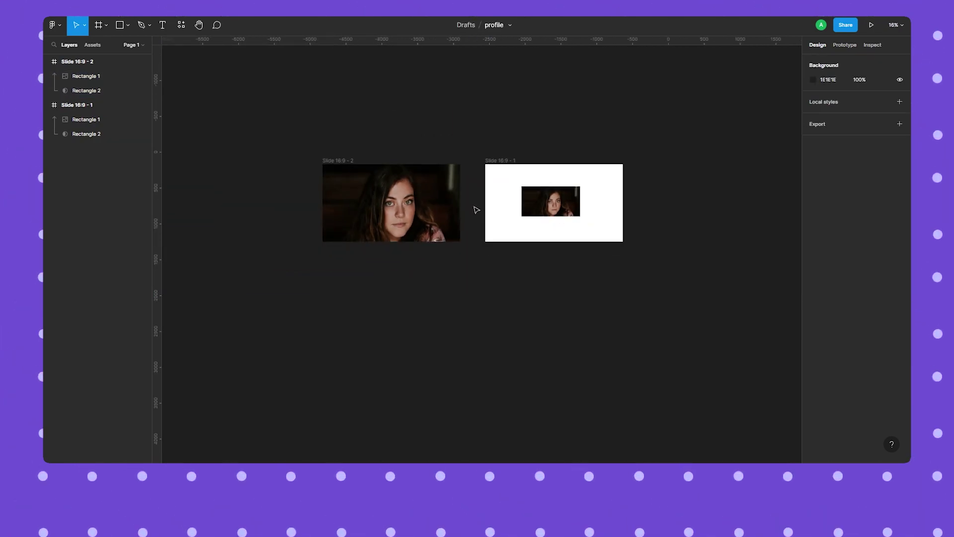
scroll(439, 228, "up", 3)
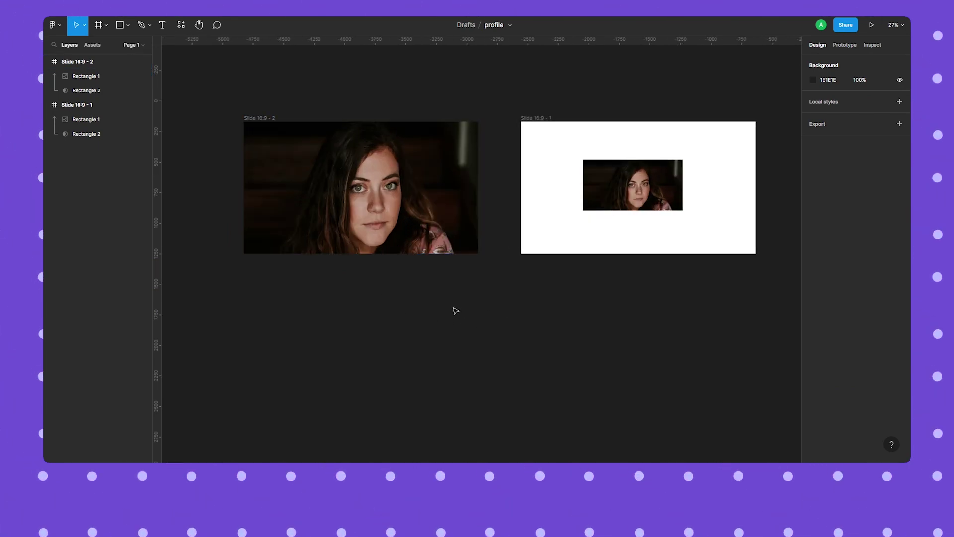
left_click(661, 191)
scroll(703, 197, "up", 3)
scroll(703, 198, "up", 5)
scroll(656, 218, "down", 5)
left_click(656, 222)
scroll(558, 253, "up", 3)
left_click(558, 254)
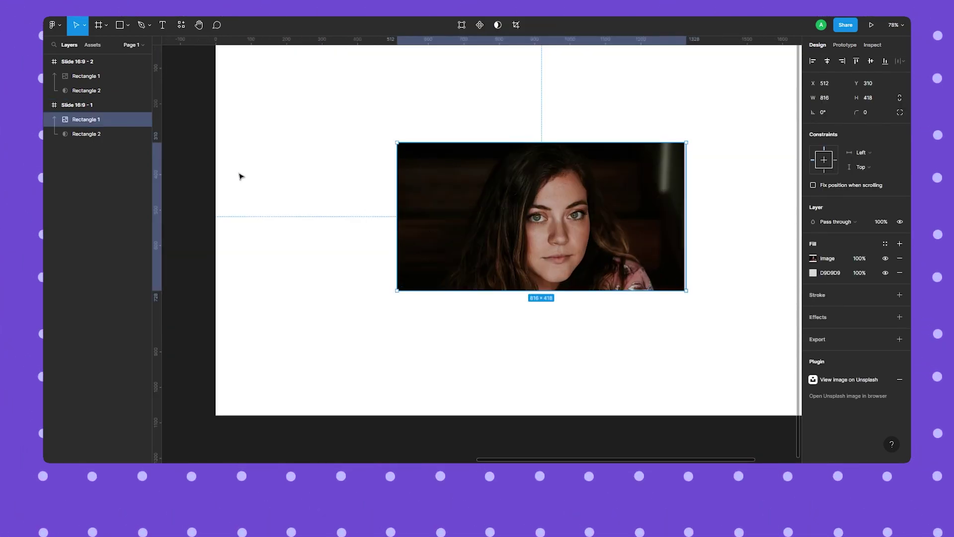
left_click(94, 136)
left_click_drag(679, 223, 624, 225)
left_click_drag(399, 224, 471, 223)
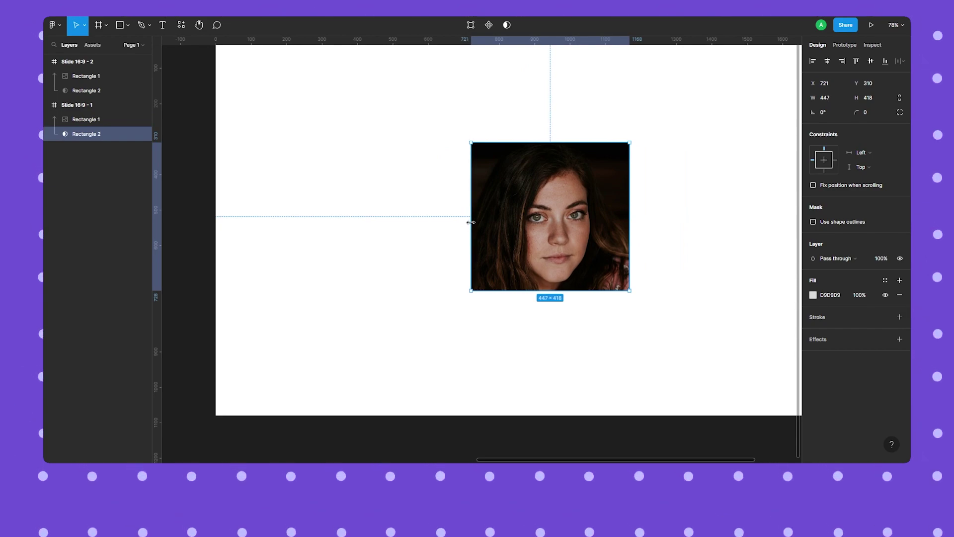
Center the mask horizontally and vertically in the frame, and shift the photo so it fills the mask again
left_click(828, 62)
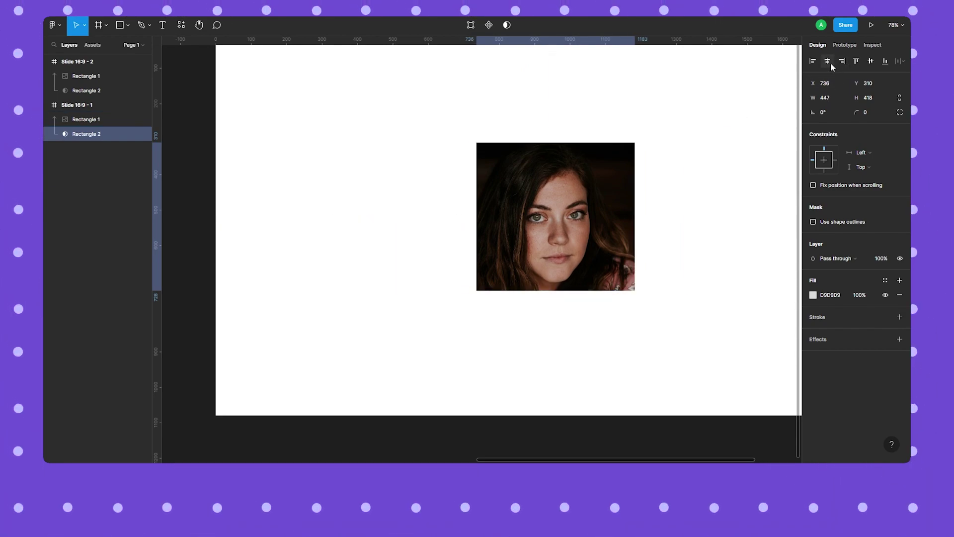
left_click(870, 62)
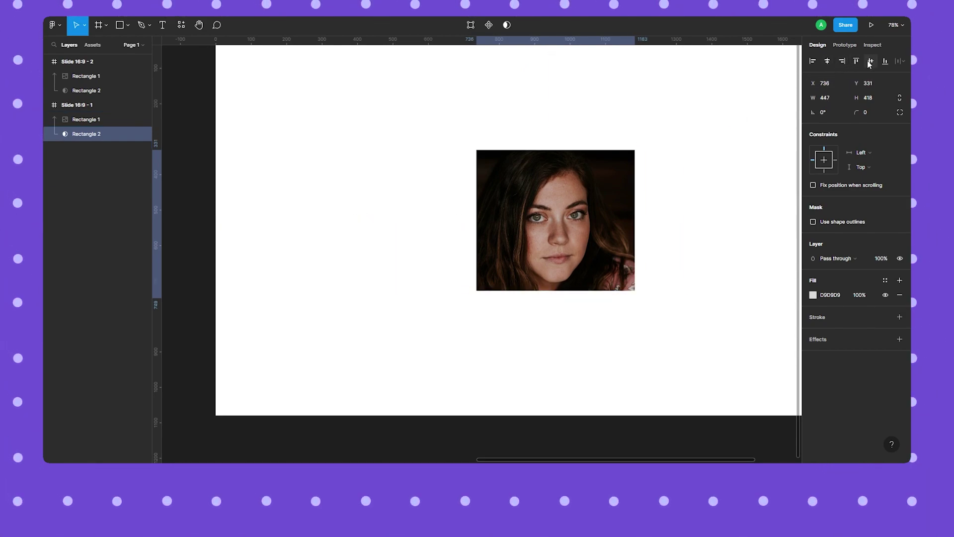
double_click(560, 244)
key("Escape")
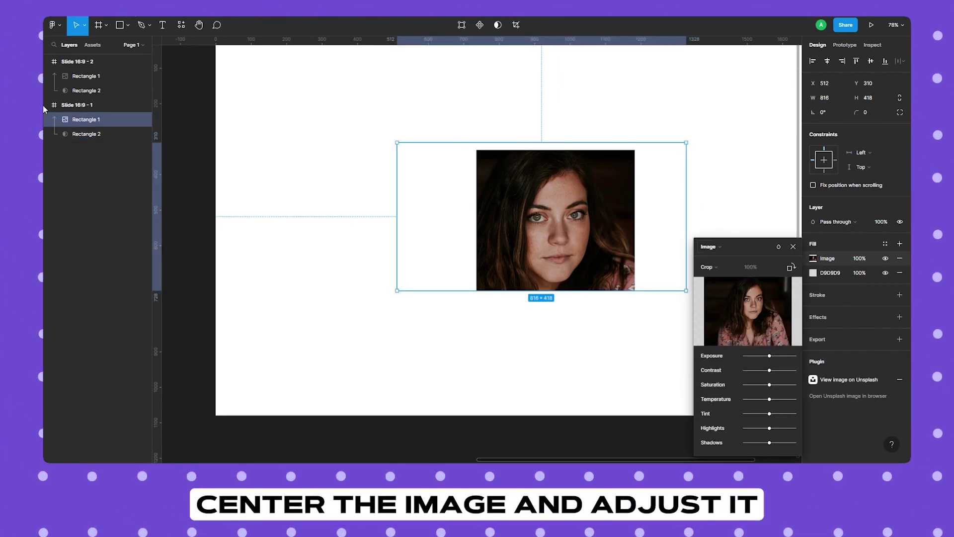
left_click_drag(551, 216, 560, 224)
Move the photo and its mask together up the slide to about Y 122
left_click(85, 133, "shift")
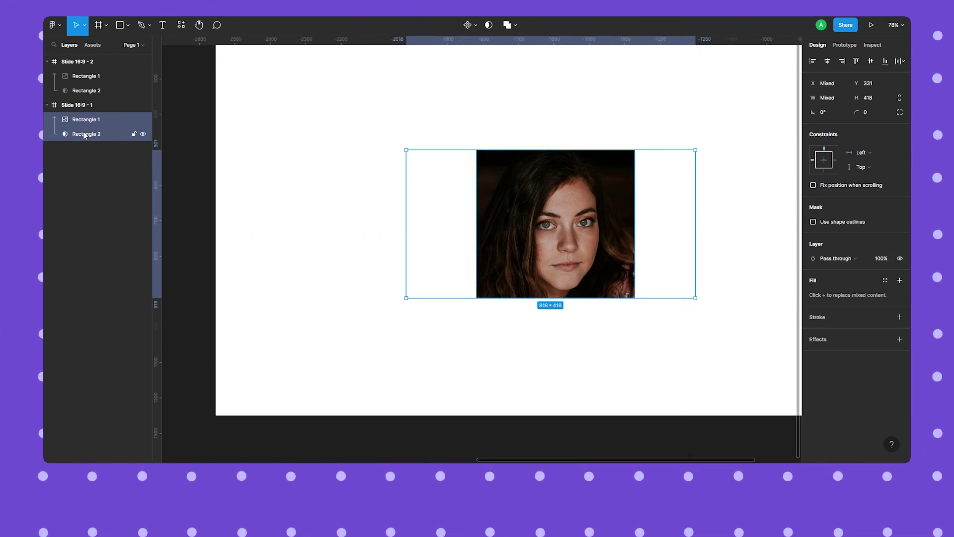
left_click_drag(587, 256, 594, 180)
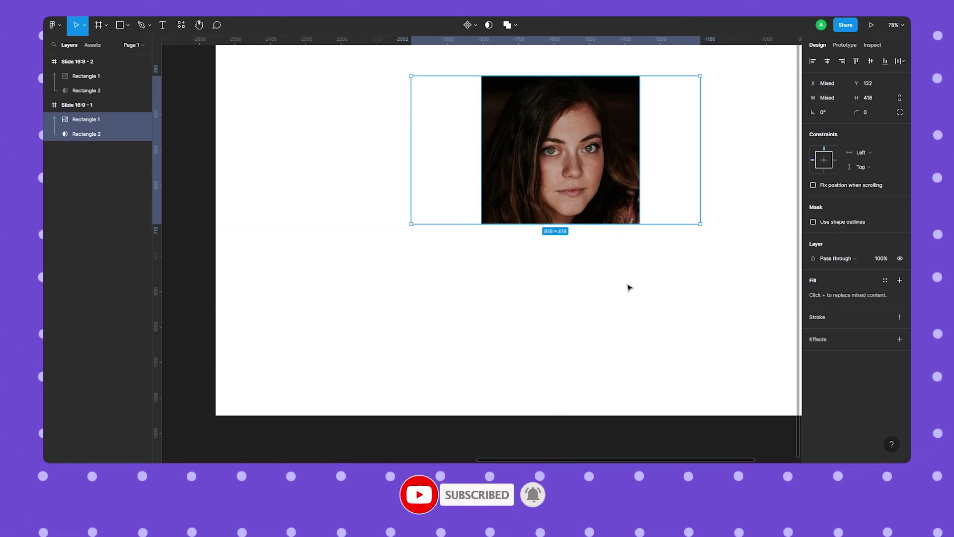
left_click(629, 285)
Set the corner radius of the small photo's mask rectangle to 50
scroll(630, 286, "down", 5)
scroll(650, 290, "right", 3)
scroll(513, 296, "up", 3)
left_click(79, 133)
left_click(104, 136)
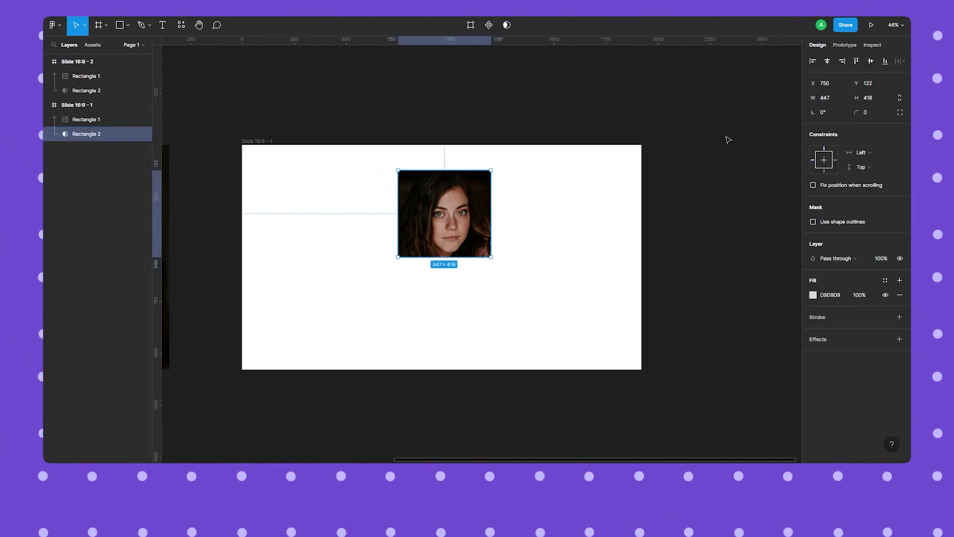
left_click(870, 112)
type("50")
key("Return")
Increase the mask rectangle's corner radius to 240 to give the portrait a nearly circular shape
left_click(872, 115)
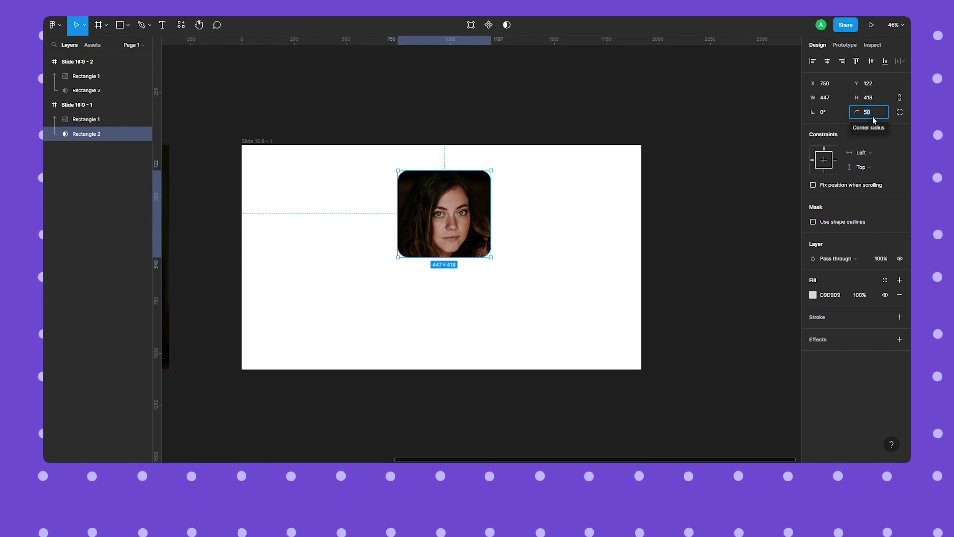
left_click_drag(856, 112, 611, 127)
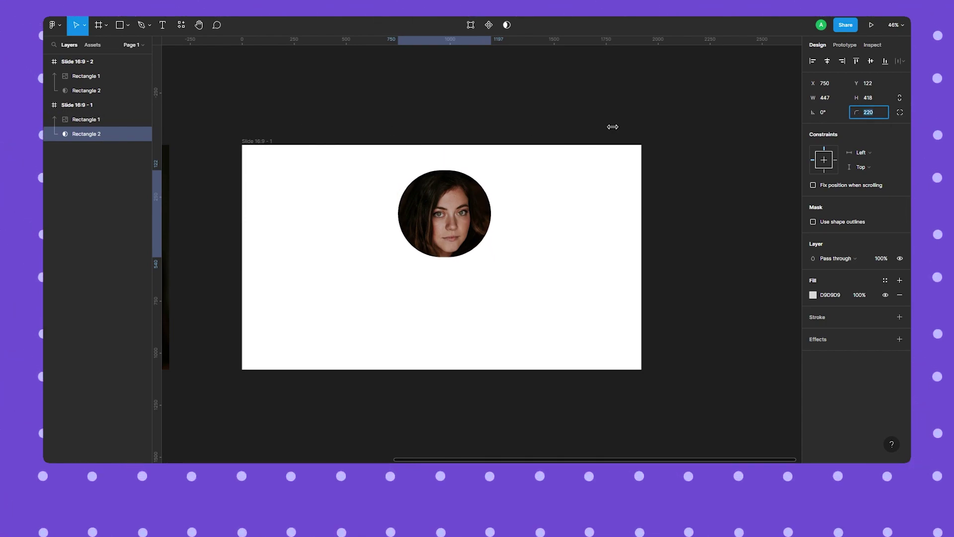
left_click_drag(682, 125, 840, 133)
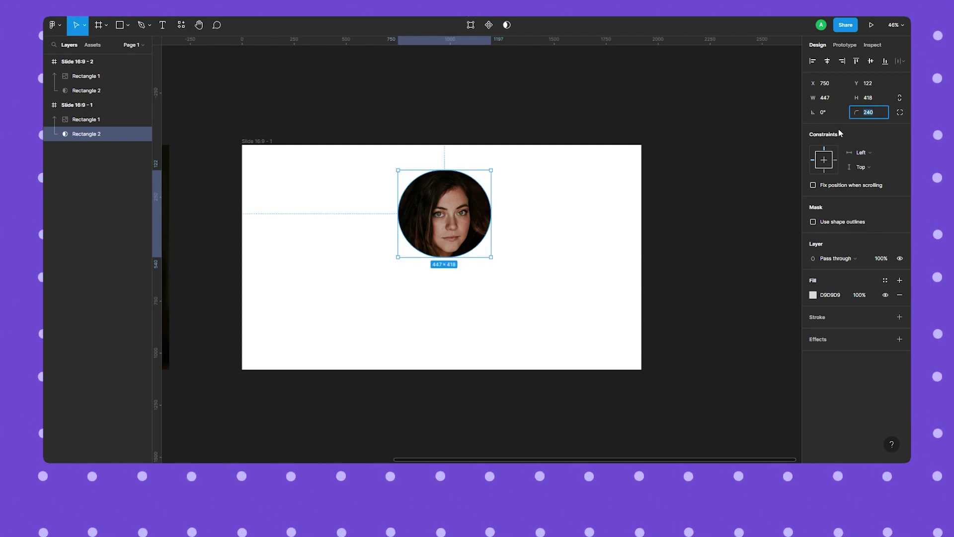
left_click(694, 194)
scroll(437, 219, "up", 5)
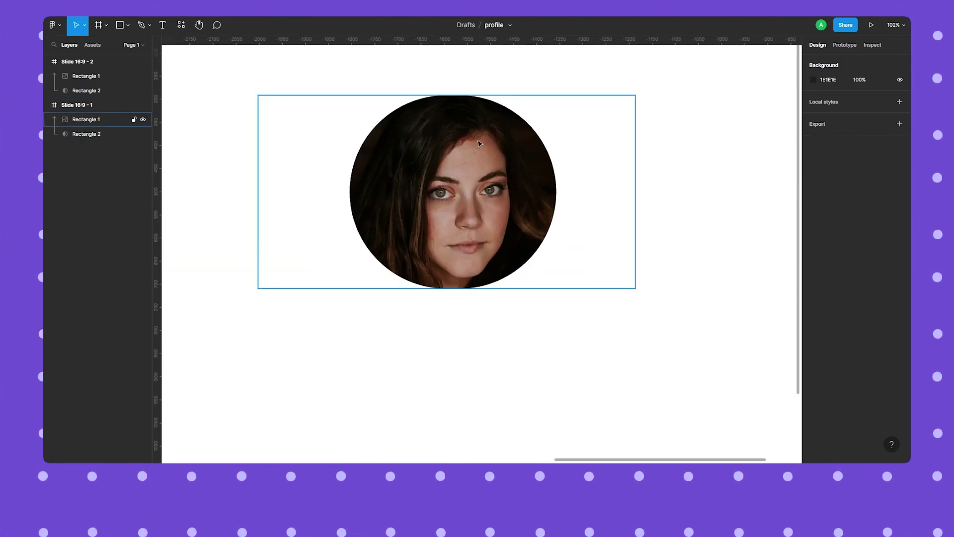
scroll(472, 298, "down", 5)
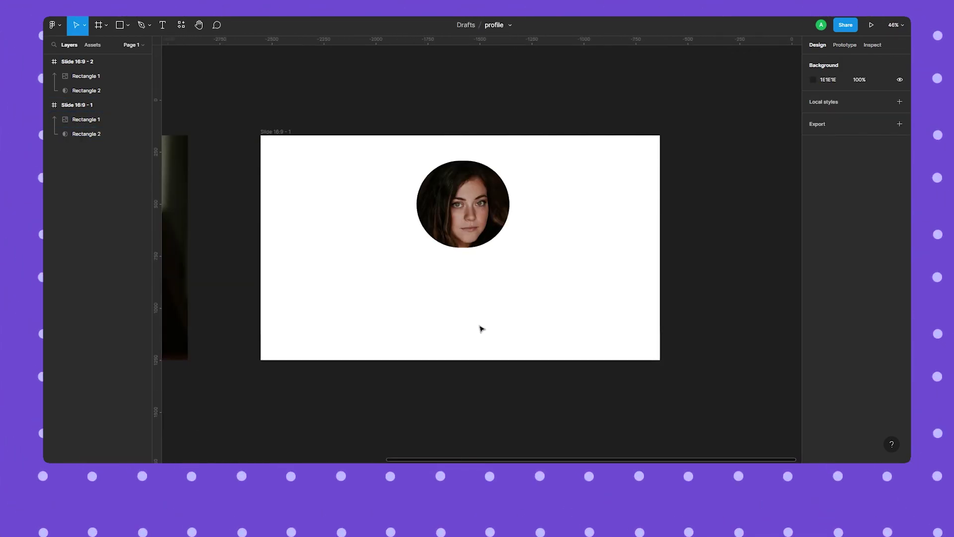
scroll(473, 314, "down", 2)
scroll(464, 292, "left", 1)
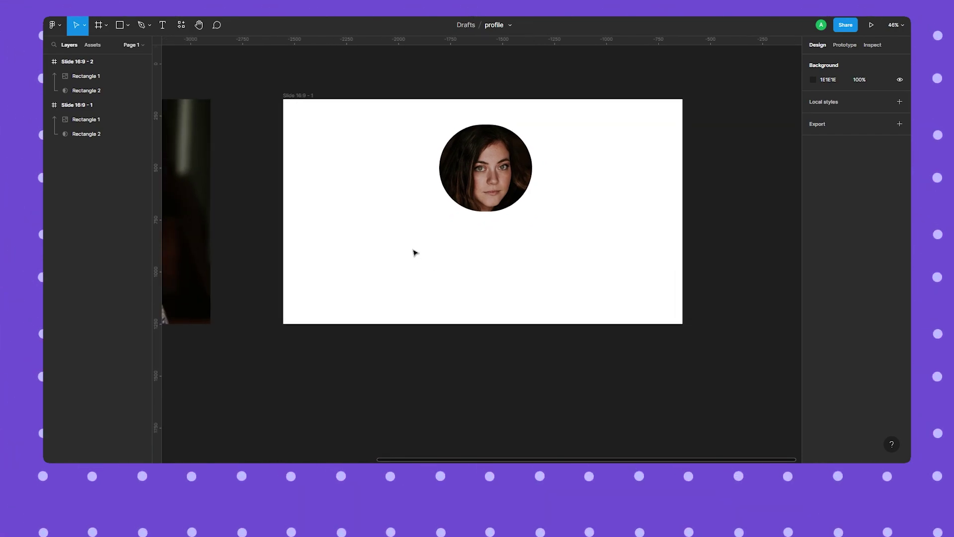
key("t")
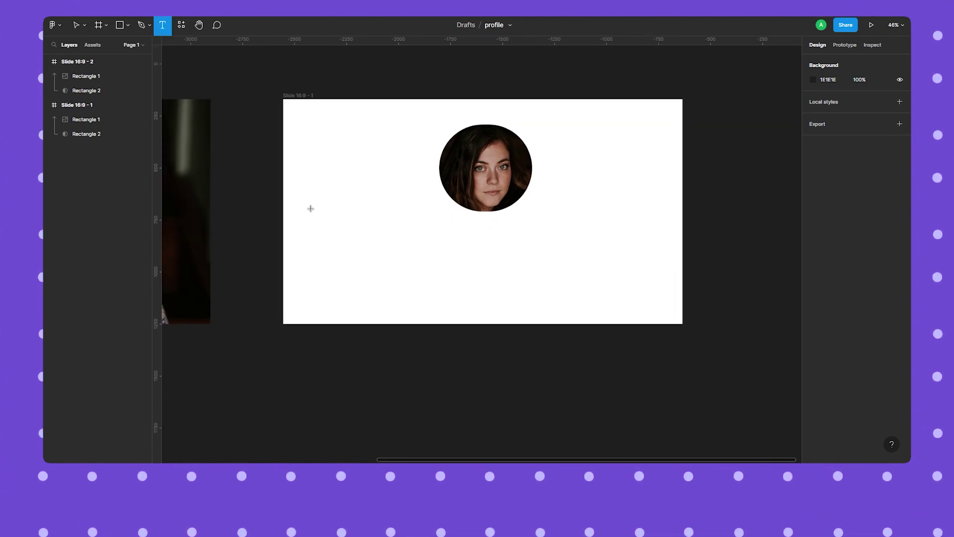
key("v")
scroll(479, 103, "left", 4)
scroll(479, 103, "up", 1)
scroll(479, 103, "down", 5, "ctrl")
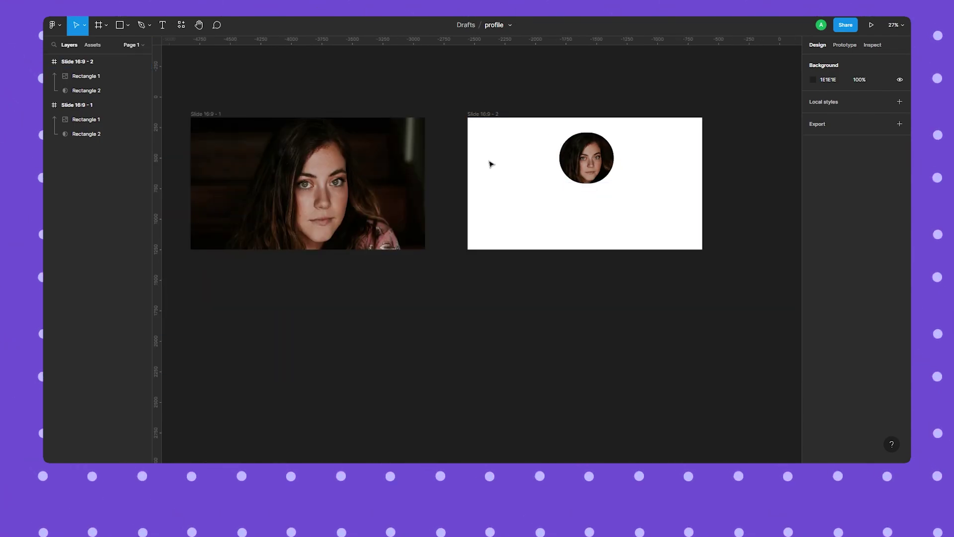
left_click_drag(430, 147, 454, 177)
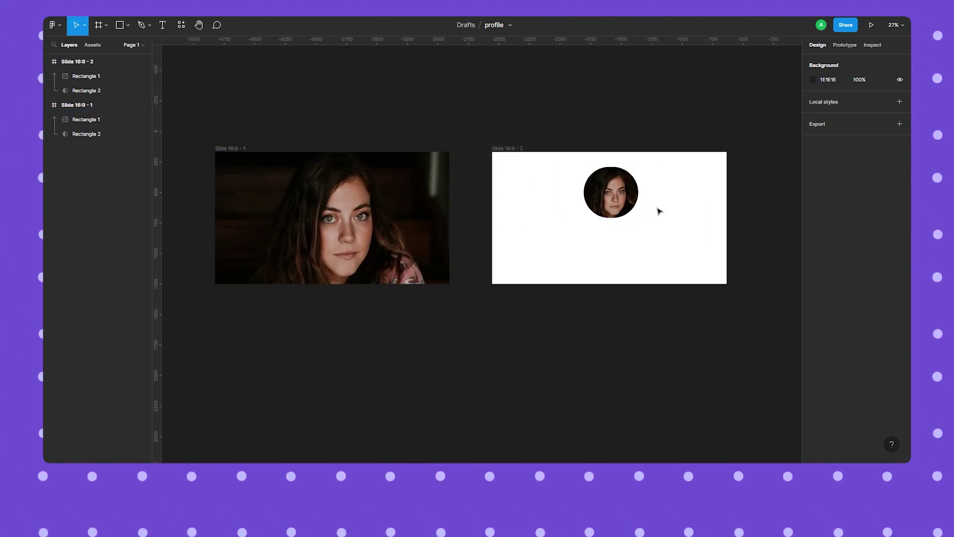
scroll(627, 209, "right", 2)
scroll(566, 213, "up", 4, "ctrl")
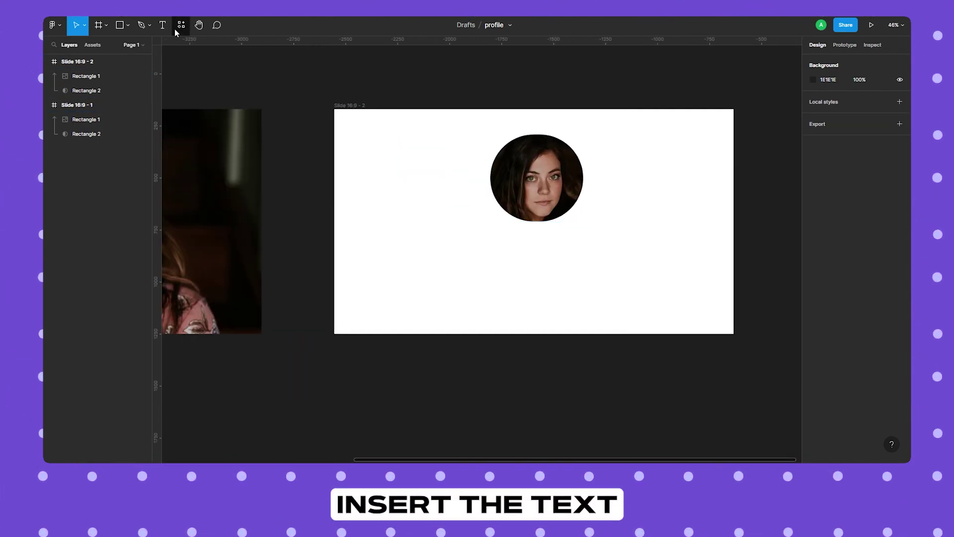
Add the person's full name as text beneath the circular portrait and move its layer below the mask
left_click(488, 248)
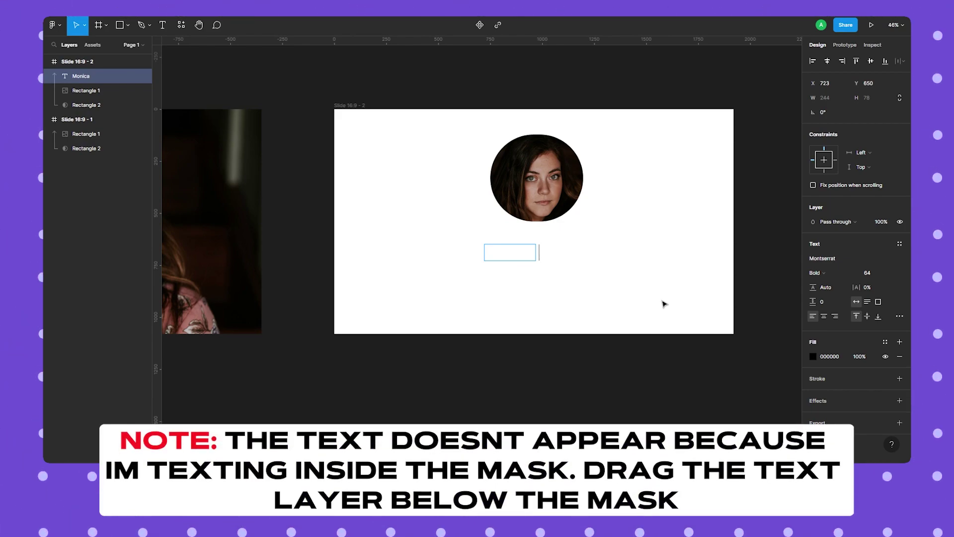
type("Adams")
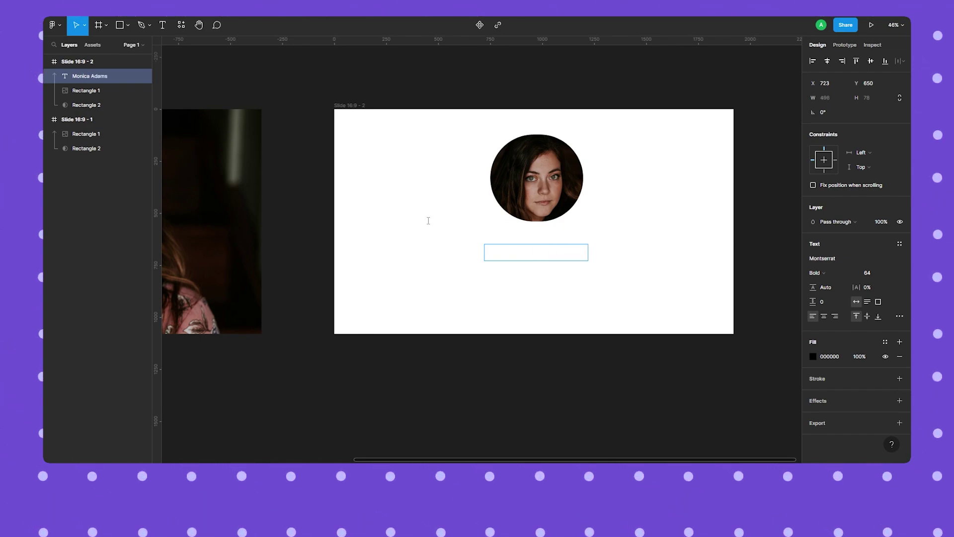
key("Escape")
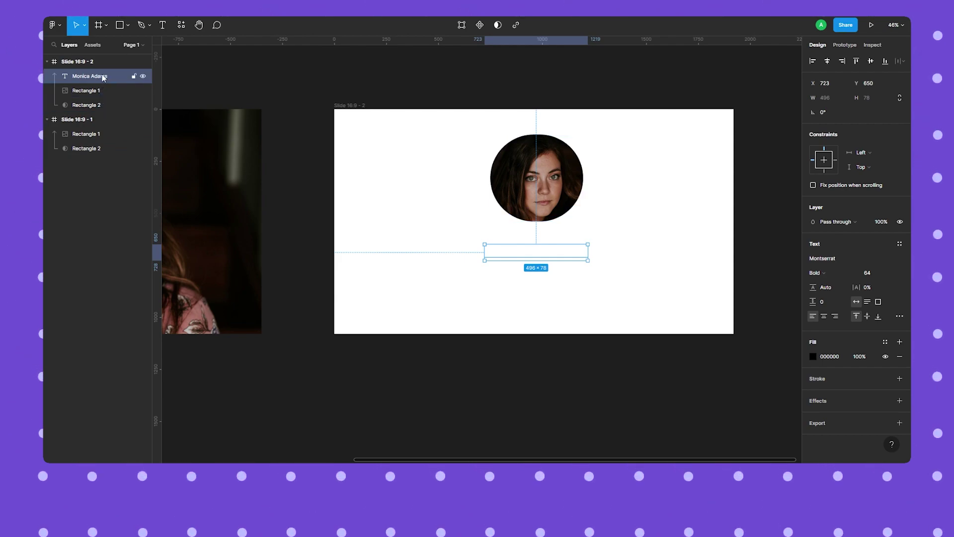
left_click_drag(102, 76, 99, 107)
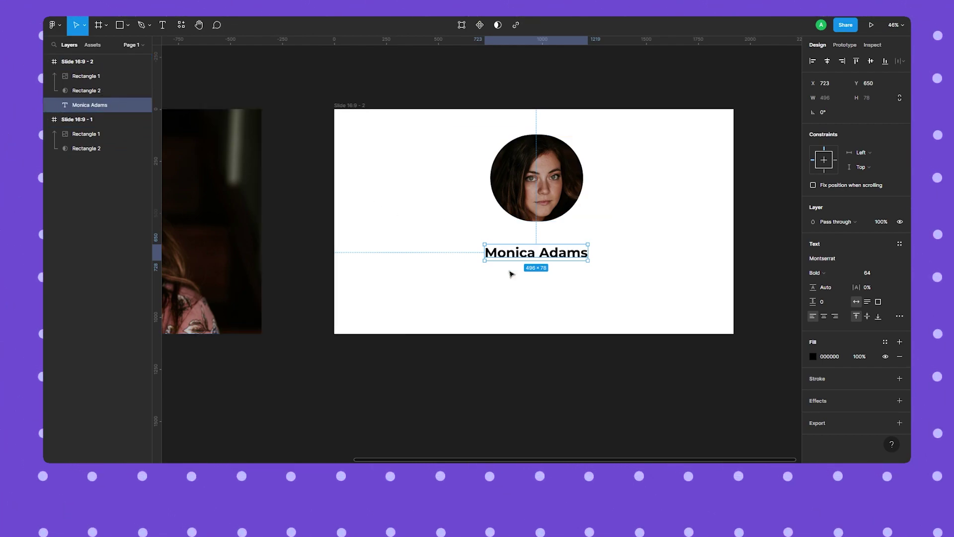
left_click(680, 310)
Center the name text in the frame, and shift it straight down to sit just under the portrait
left_click(120, 105)
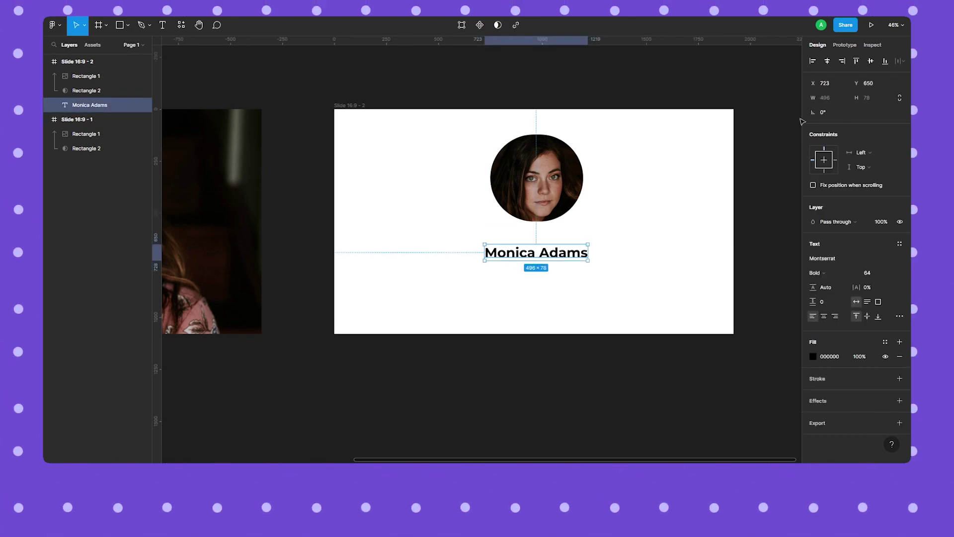
left_click(827, 61)
left_click(870, 64)
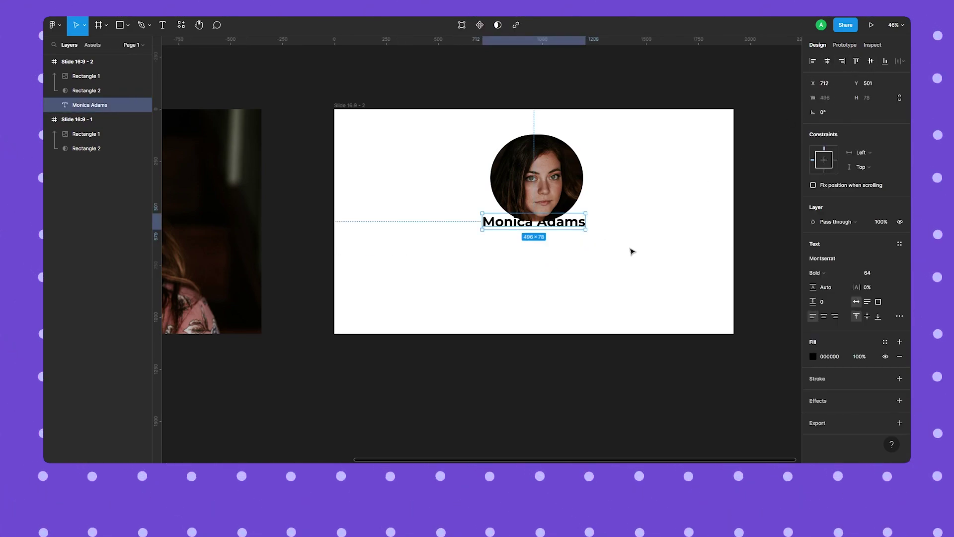
left_click(567, 241)
left_click(528, 218)
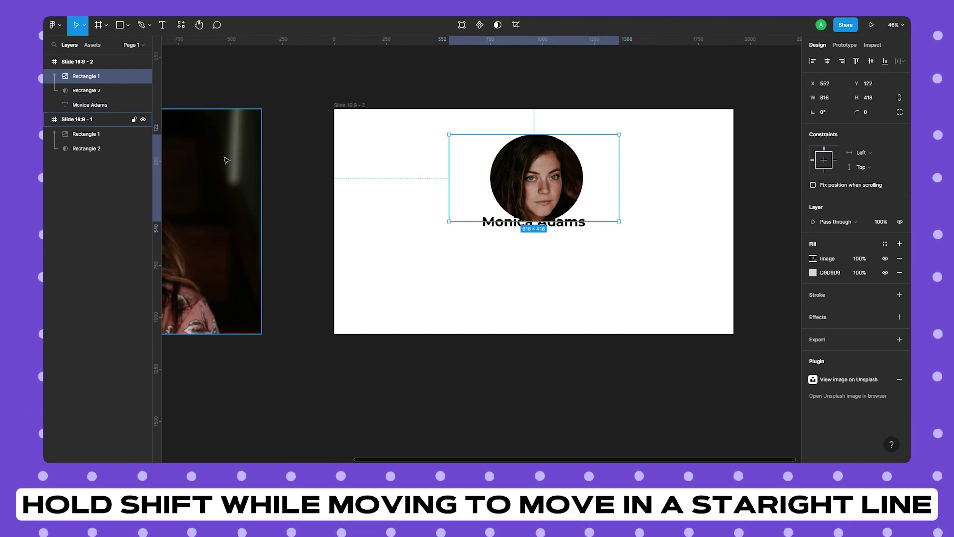
left_click(514, 228)
left_click_drag(531, 227, 531, 237)
Center the photo and its mask rectangle together horizontally in the second slide
left_click(109, 75)
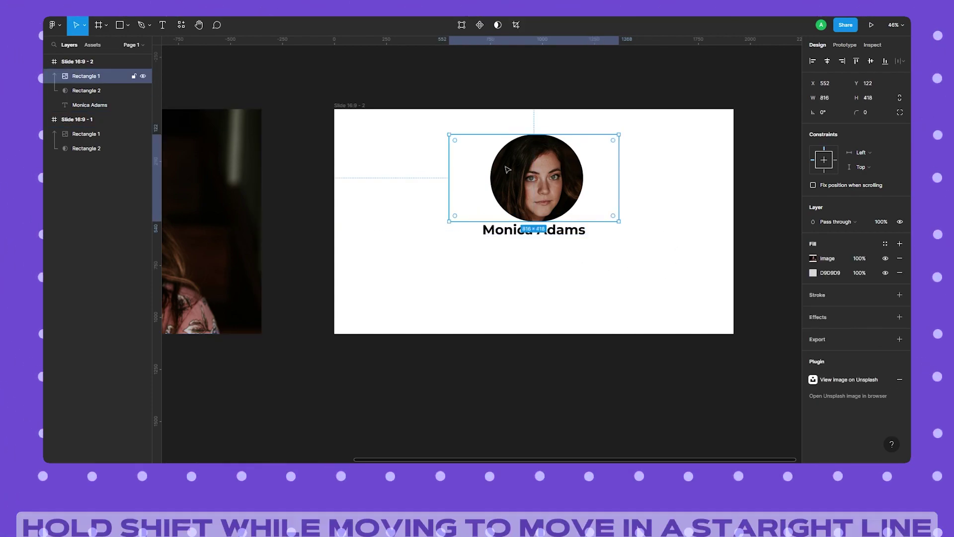
left_click(98, 91, "shift")
left_click(829, 61)
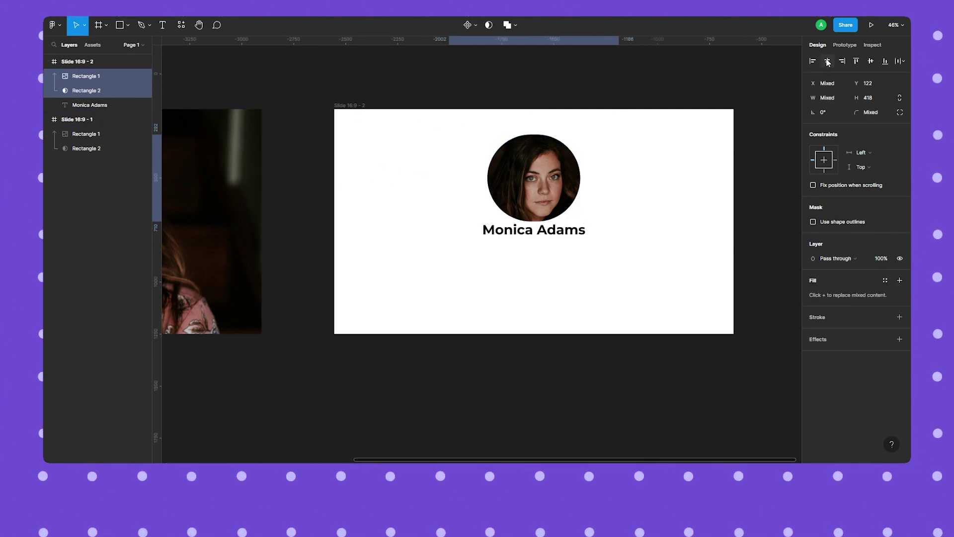
left_click(714, 144)
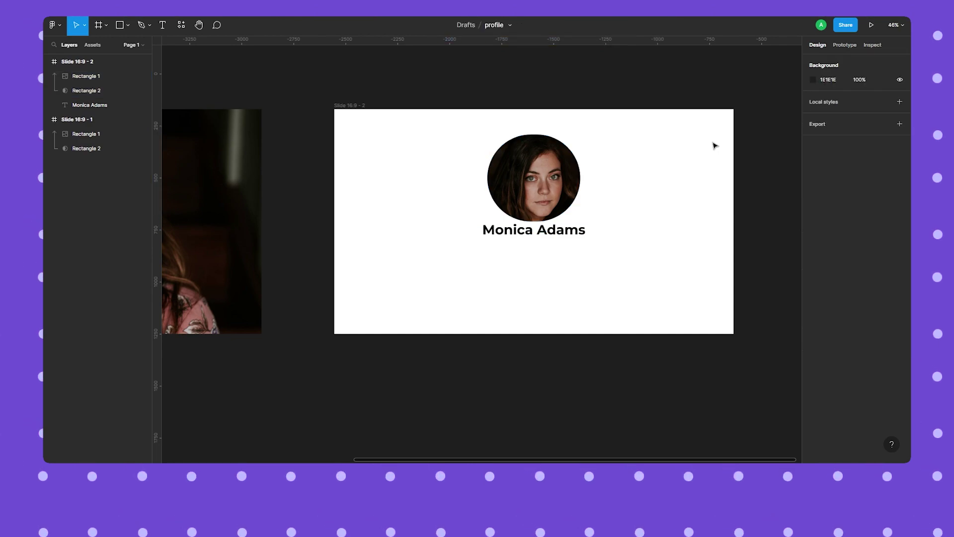
Adjust the photo's crop by shifting the image slightly left and up inside the circular mask
double_click(537, 185)
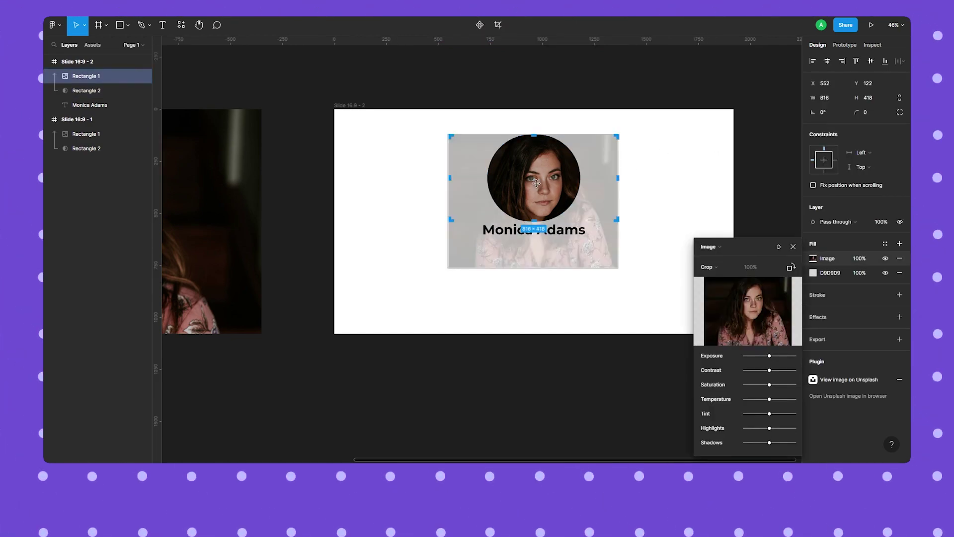
left_click_drag(538, 181, 536, 180)
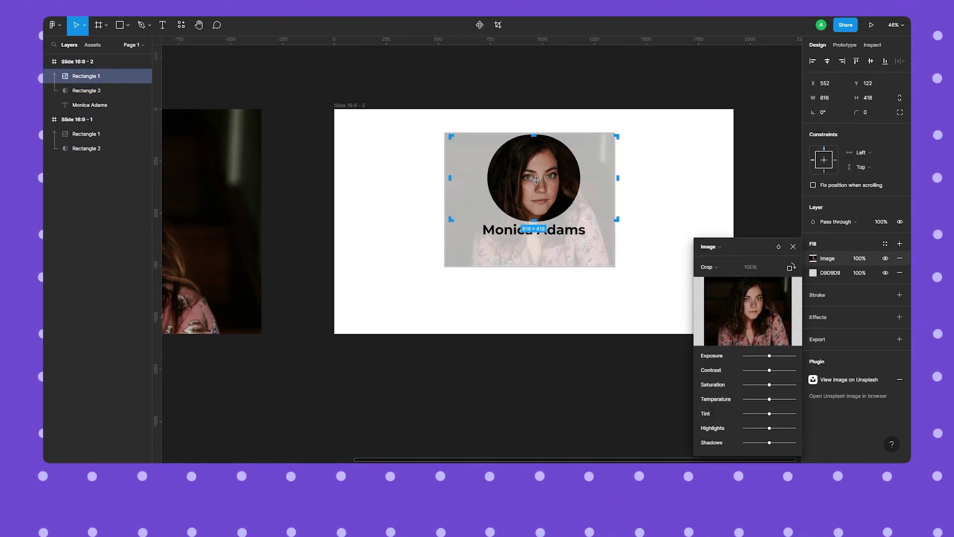
key("Return")
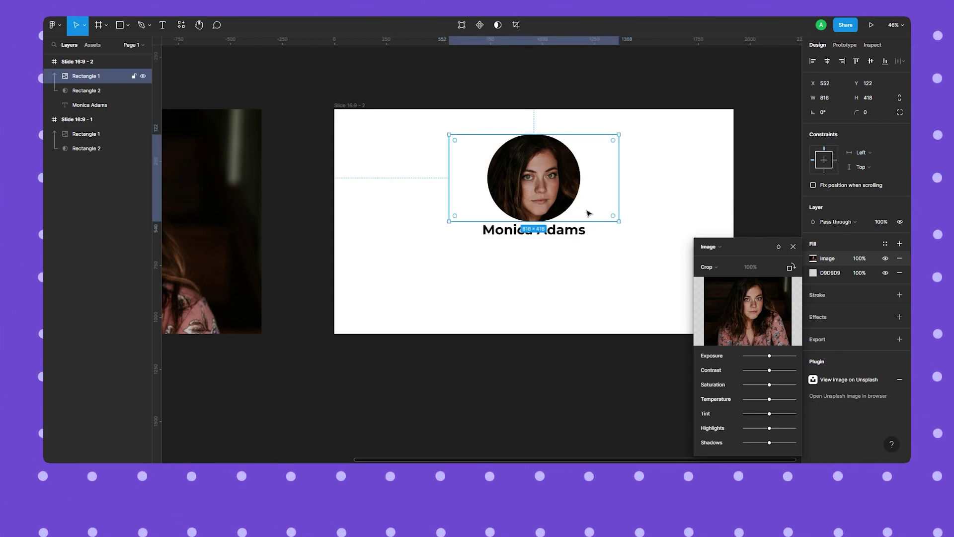
left_click(595, 249)
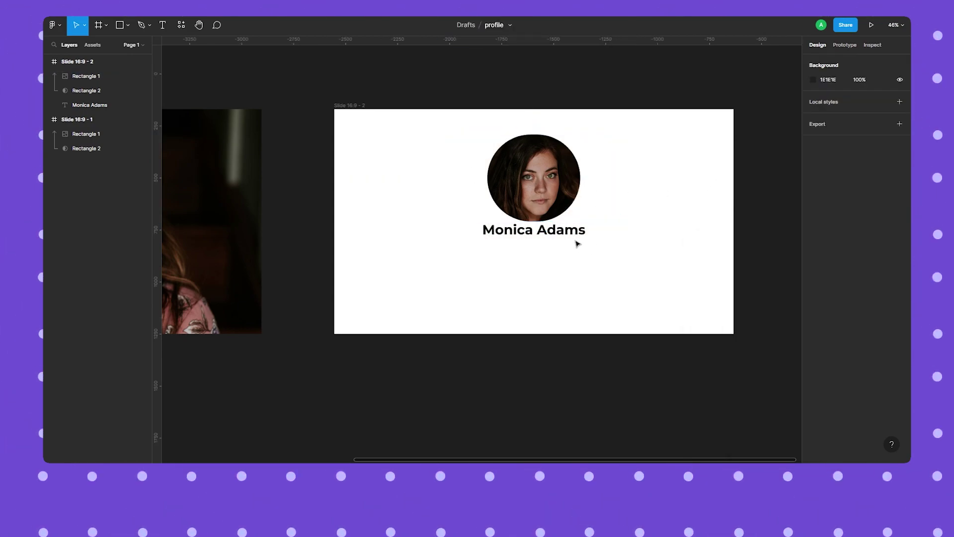
Move the name text slightly down to about Y 557, keeping it horizontally centered under the portrait
left_click(577, 235)
left_click_drag(576, 234, 543, 239)
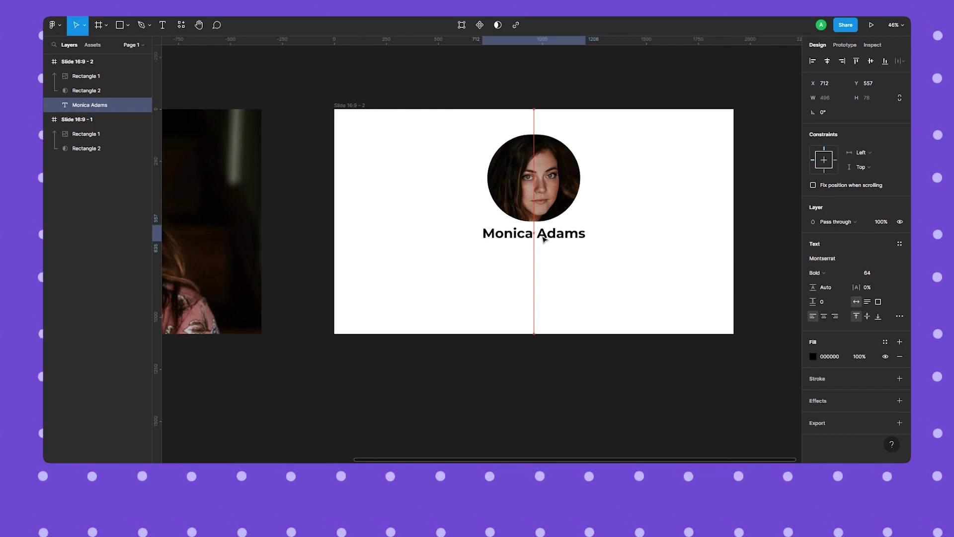
left_click(634, 268)
Duplicate the second slide's frame with all its contents to make a third slide
scroll(632, 268, "down", 6)
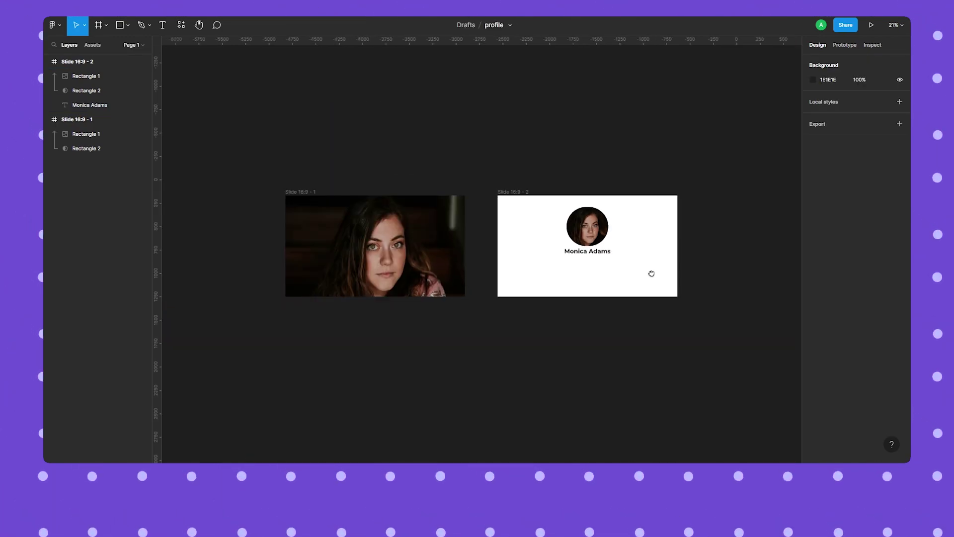
left_click_drag(449, 259, 497, 247)
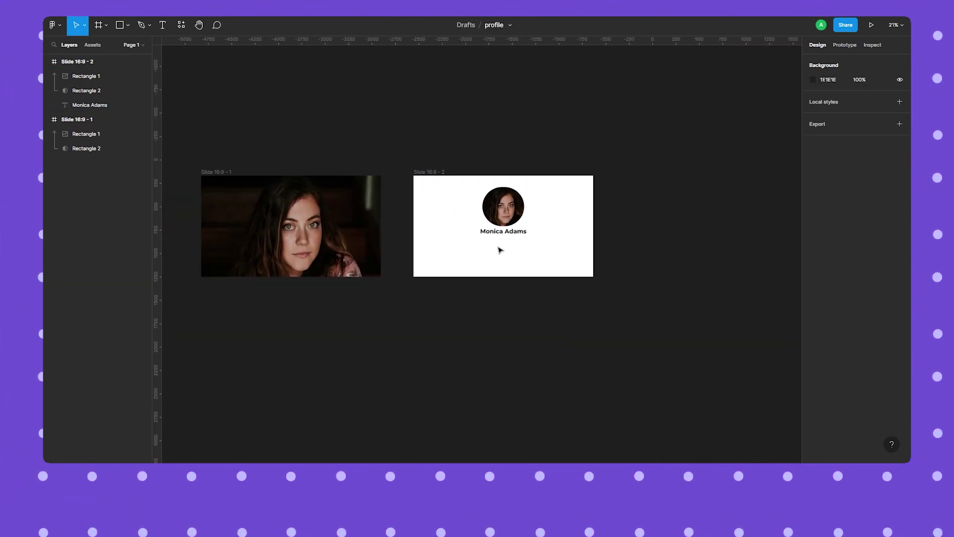
scroll(485, 244, "up", 3)
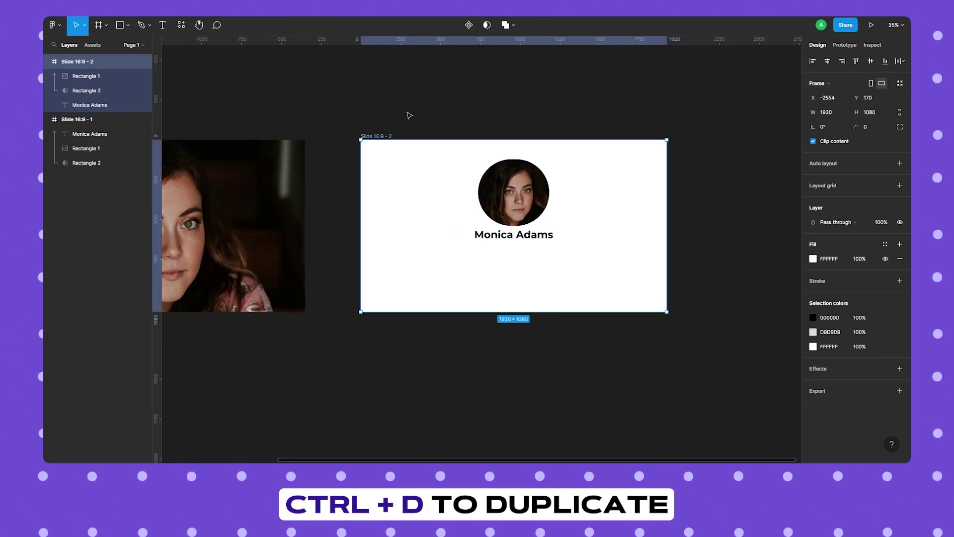
key("ctrl+d")
scroll(410, 116, "right", 5)
left_click_drag(310, 156, 353, 155)
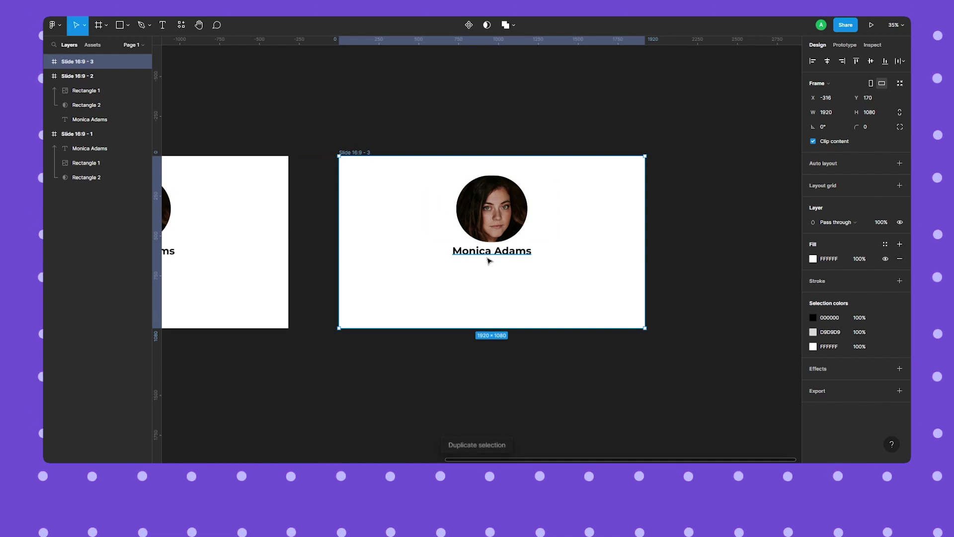
Add the text "UI/UX designer" to the third slide, layered below the mask and placed roughly centered under the name at about Y 648
left_click(462, 267)
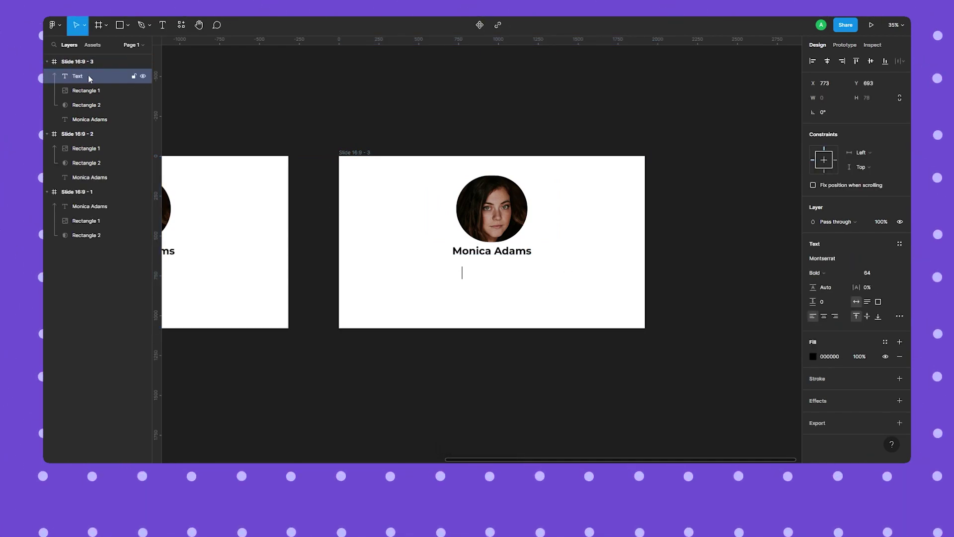
left_click_drag(90, 113, 61, 117)
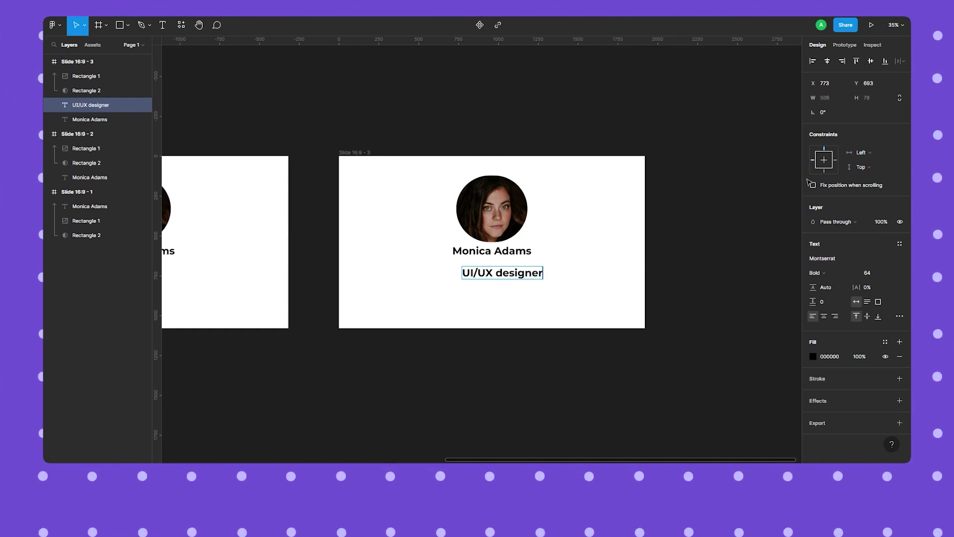
left_click(828, 61)
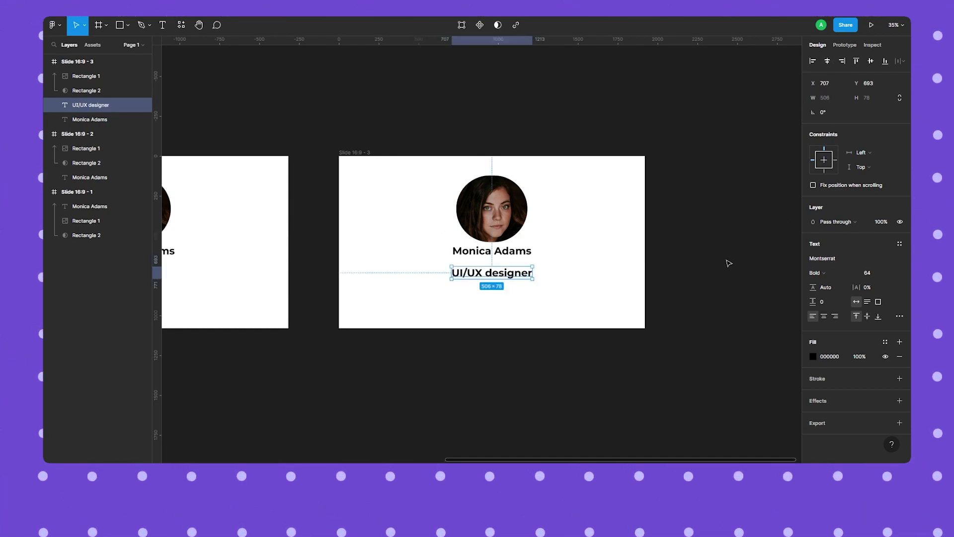
left_click_drag(494, 277, 492, 270)
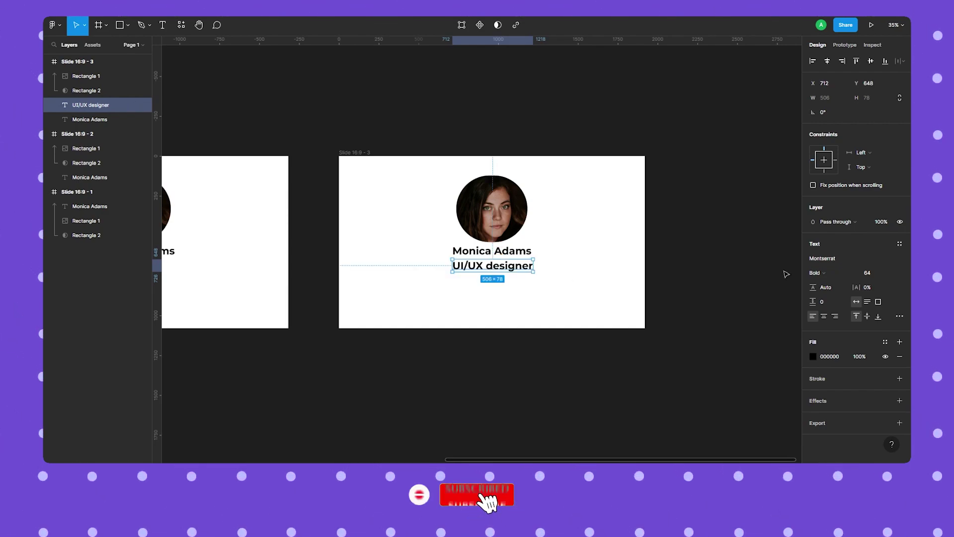
Set the "UI/UX designer" text's weight to Medium and center it horizontally in the frame
left_click(830, 277)
left_click(831, 254)
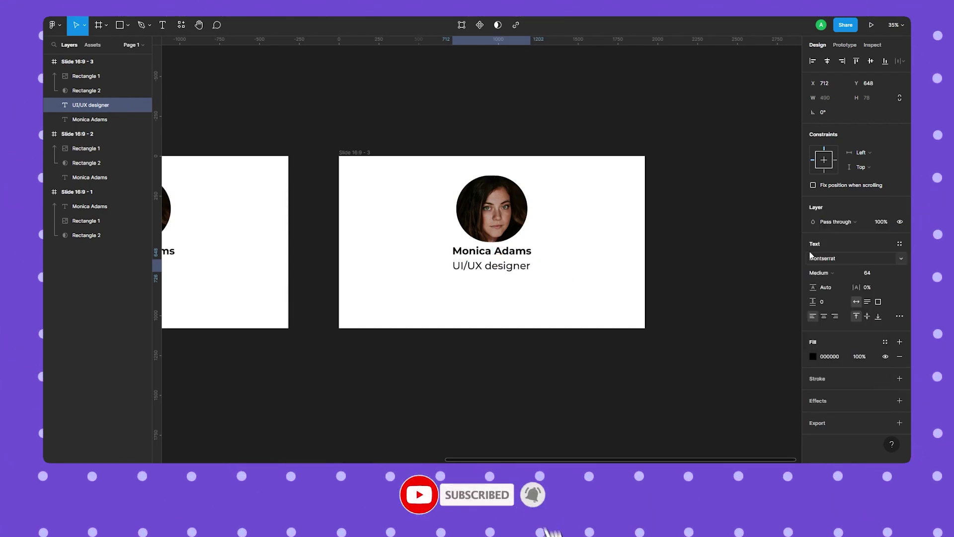
left_click(827, 63)
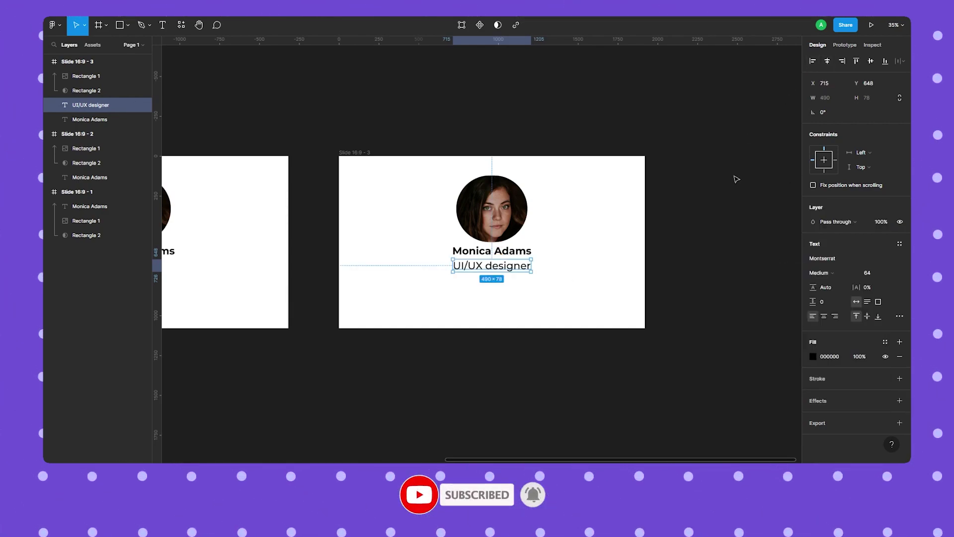
Change the "UI/UX designer" text's fill color to gray 747474
left_click(813, 356)
left_click(701, 313)
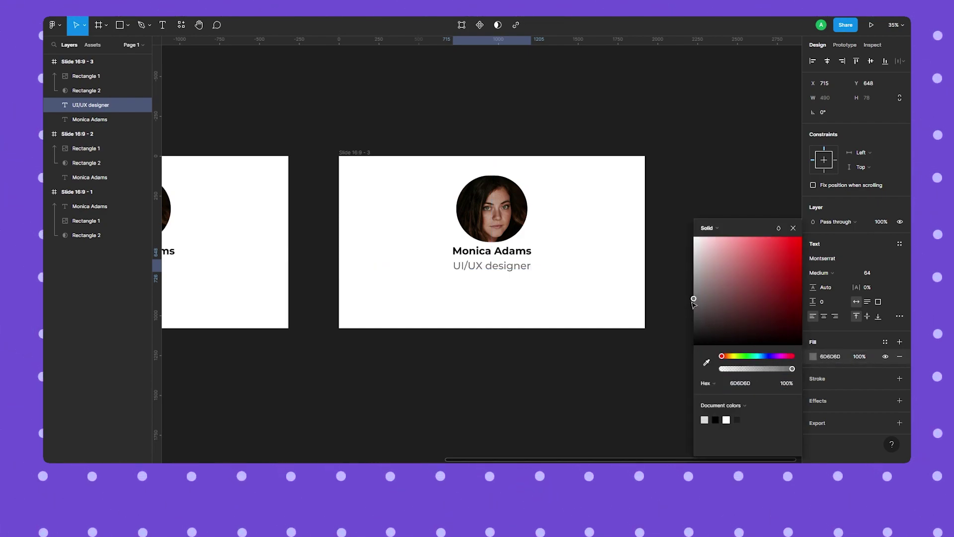
left_click_drag(694, 303, 693, 301)
left_click(793, 228)
Paste a copy of the "UI/UX designer" text into the second slide and move its layer below the mask
scroll(677, 260, "left", 5)
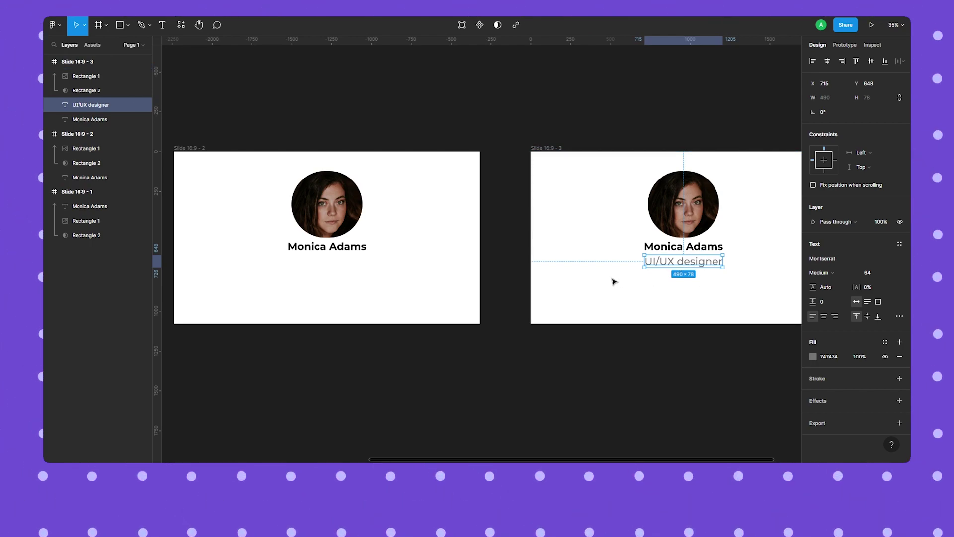
scroll(314, 129, "left", 3)
left_click(270, 148)
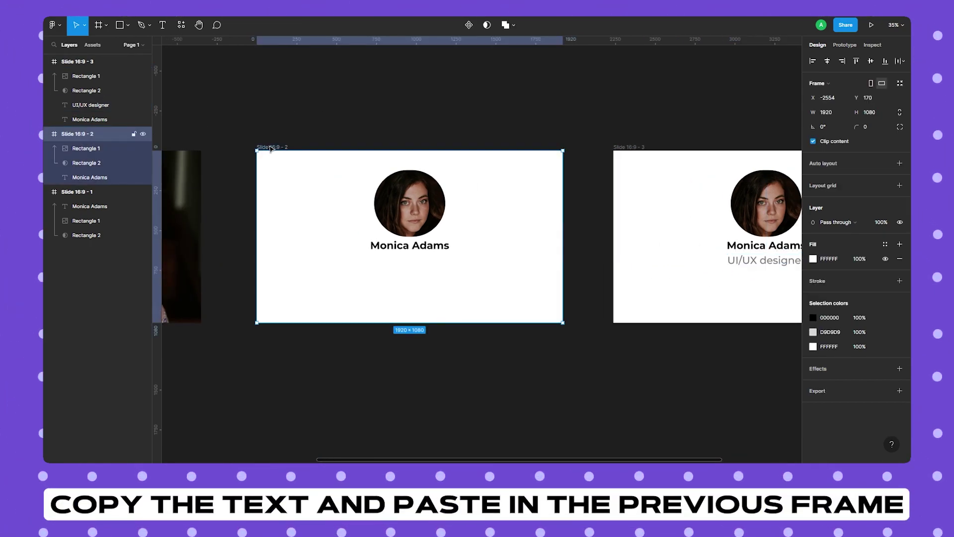
key("ctrl+v")
left_click_drag(91, 149, 93, 188)
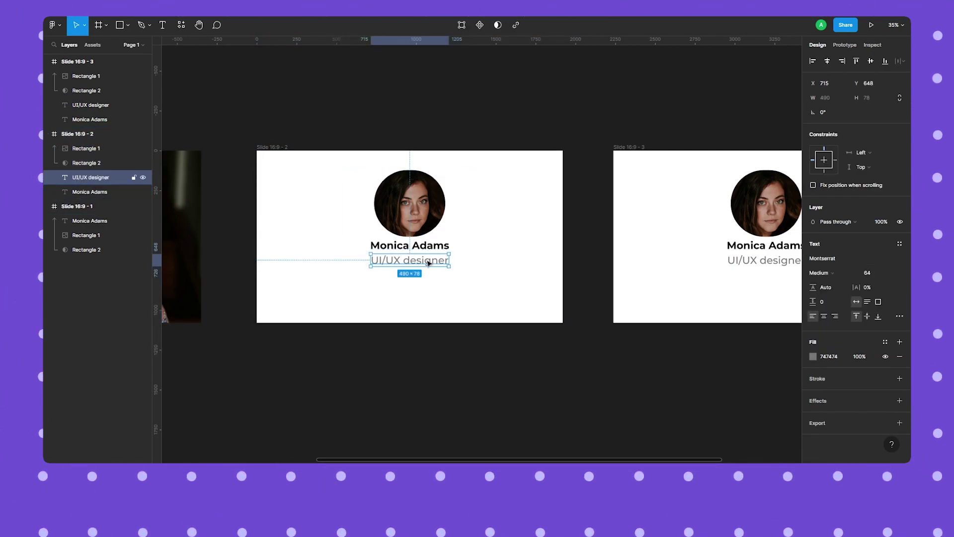
Move the second slide's "UI/UX designer" text up behind the name to Y 571 and set its opacity to 0%
mouse_move(413, 260)
left_mouse_down()
mouse_move(414, 247)
mouse_move(416, 256)
left_mouse_up()
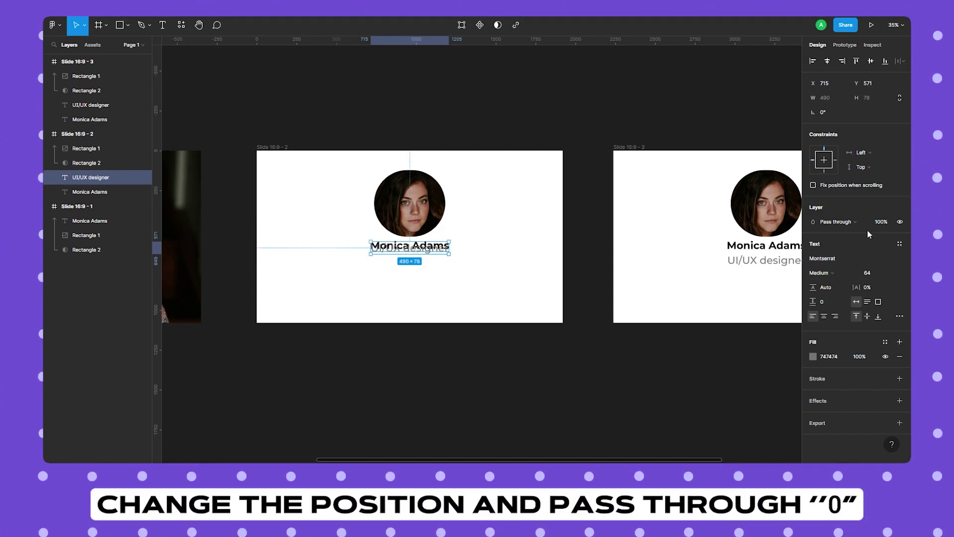
type("0")
key("Return")
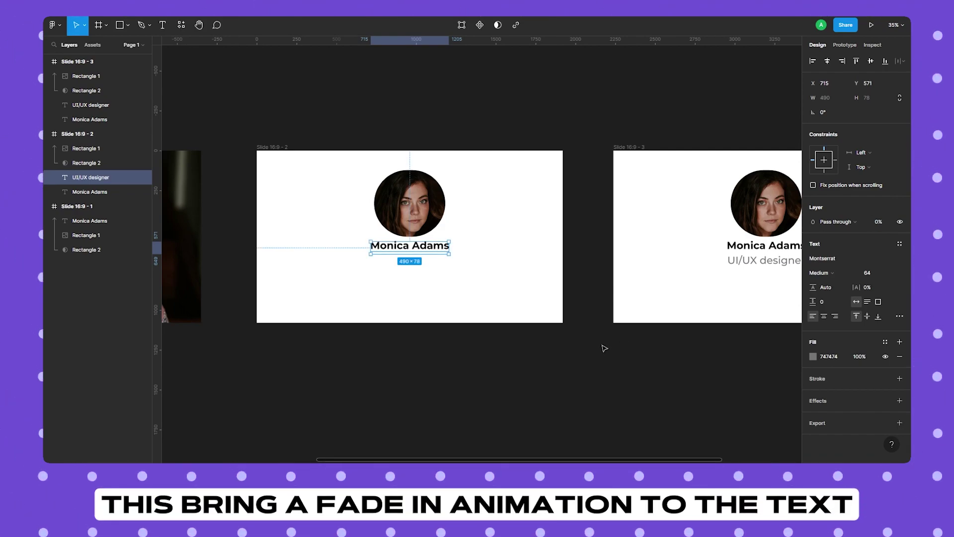
left_click(611, 345)
scroll(637, 361, "right", 2)
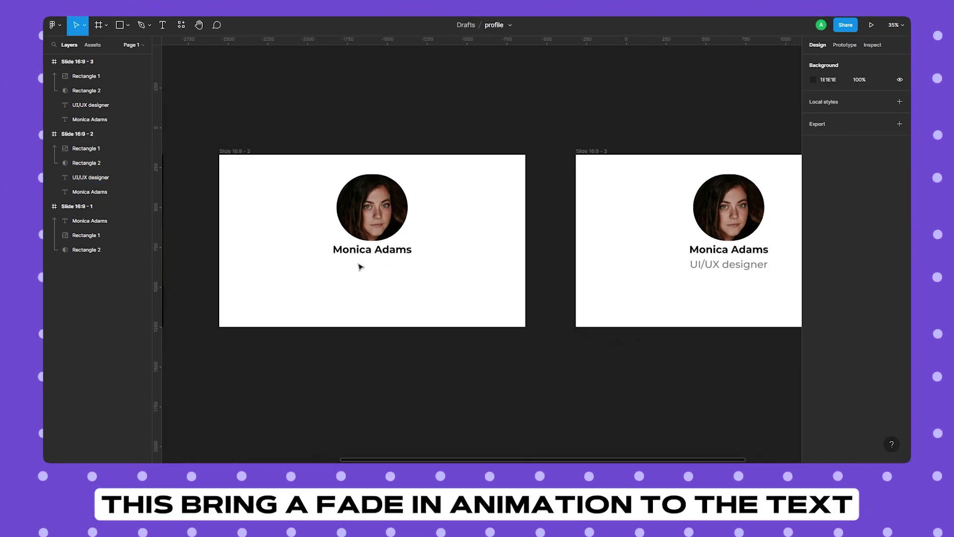
left_click(85, 181)
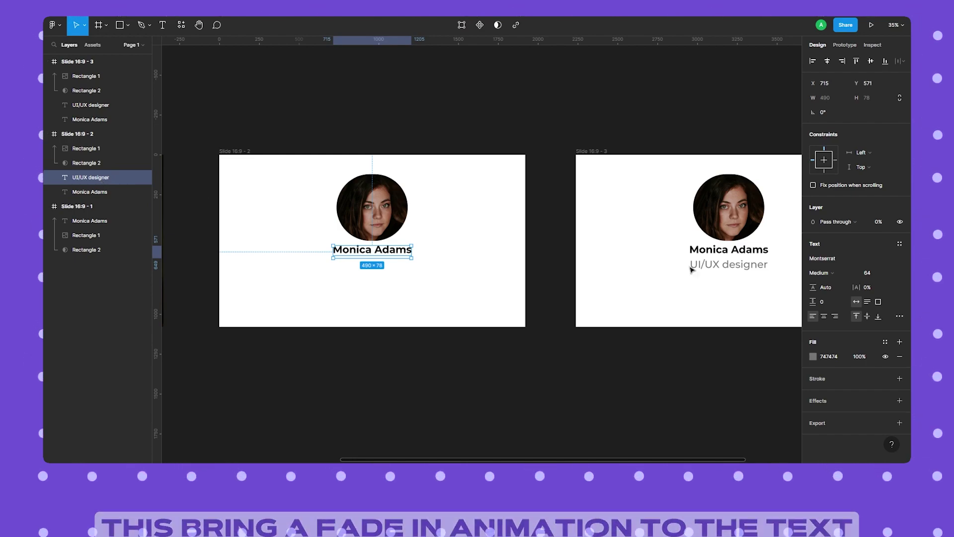
left_click(532, 121)
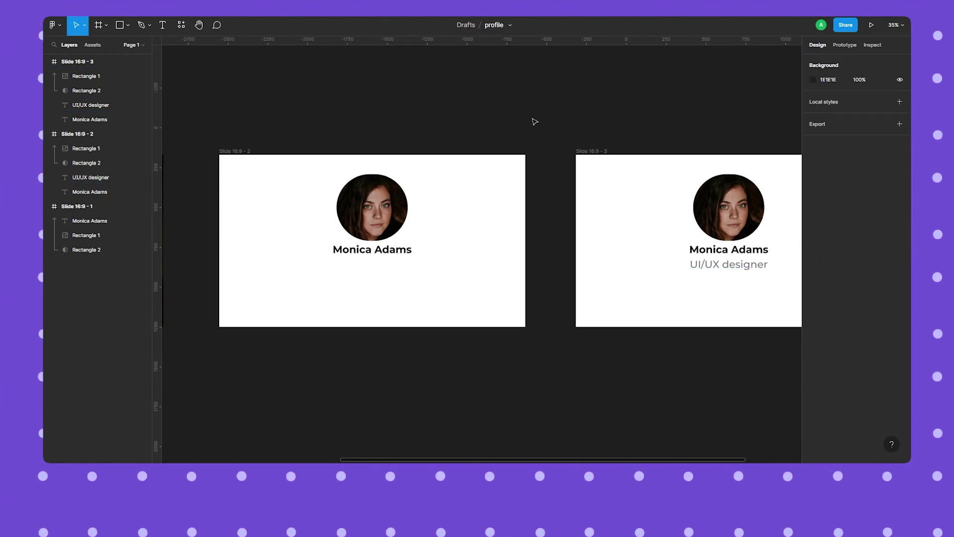
scroll(532, 121, "right", 5)
scroll(405, 117, "down", 3)
scroll(486, 151, "right", 3)
scroll(486, 151, "up", 1)
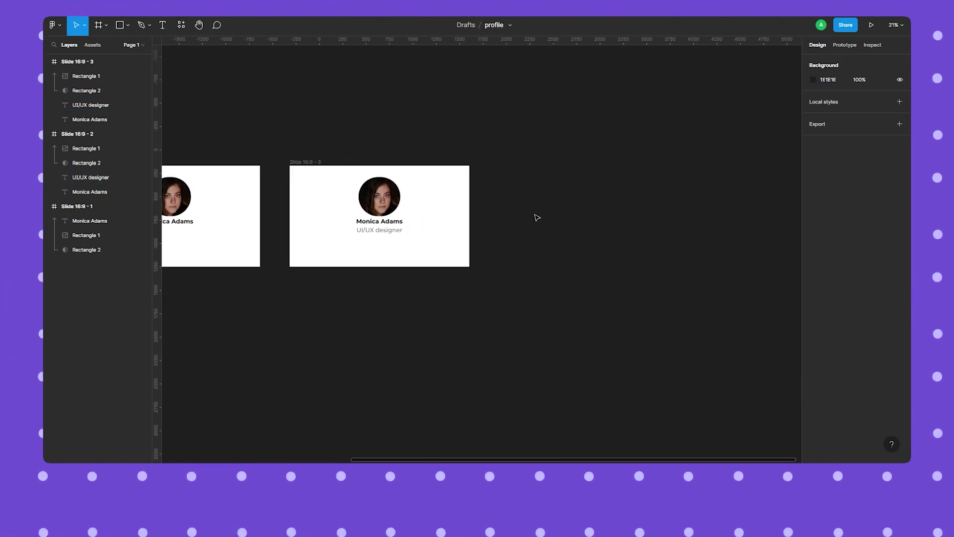
Duplicate the third slide to create a fourth slide beside it
left_click(305, 164)
key("ctrl+d")
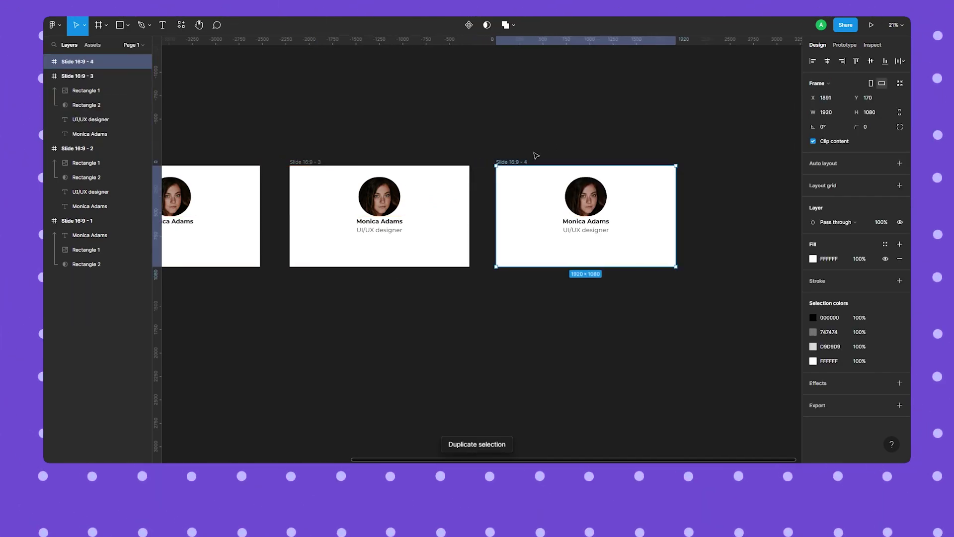
left_click(559, 131)
left_click_drag(558, 117, 449, 108)
scroll(452, 130, "up", 5)
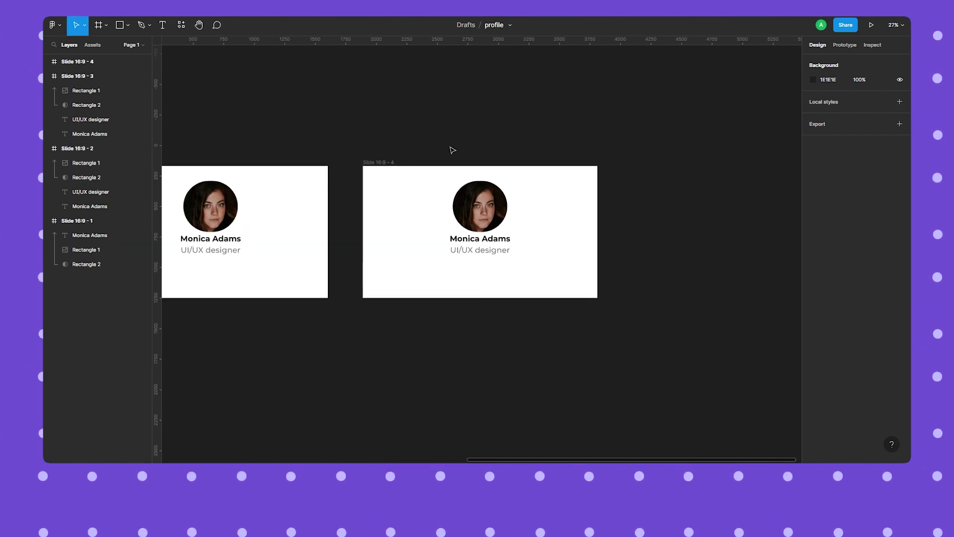
Move the fourth slide's masked picture, name and job title to the frame's left side, with the mask at X 120
left_click(497, 164)
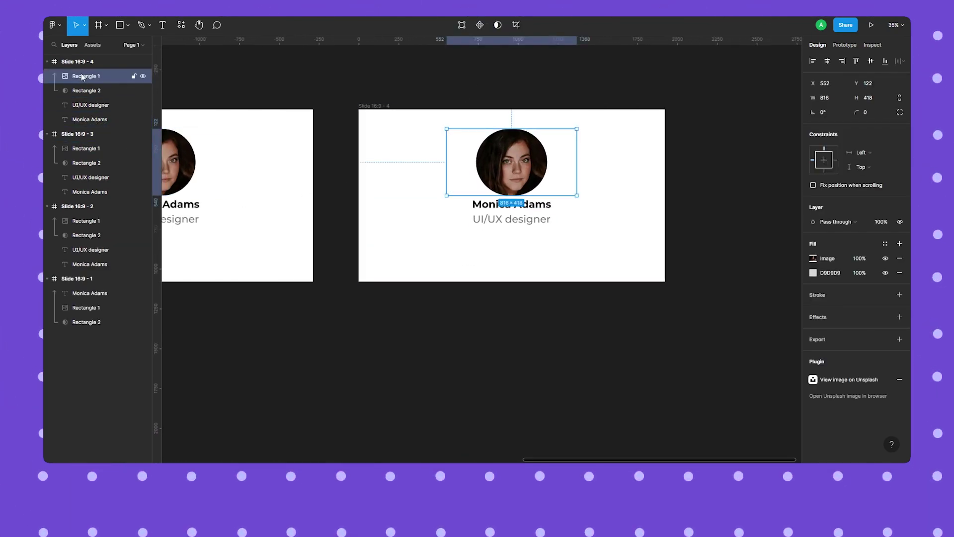
left_click(91, 91, "shift")
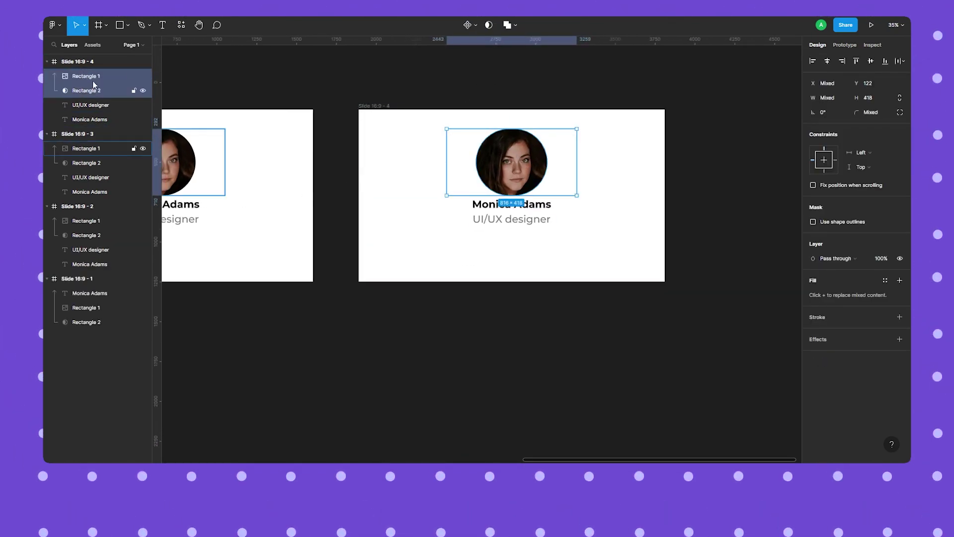
left_click_drag(529, 171, 423, 177)
left_click_drag(579, 188, 433, 219)
Set the corner radius of the fourth slide's picture mask to 50
left_click(86, 76)
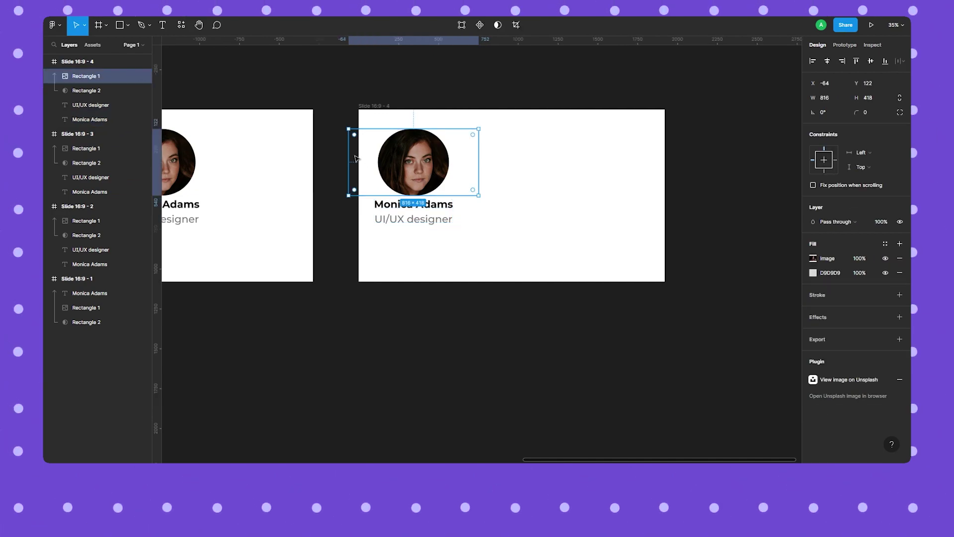
left_click(97, 94)
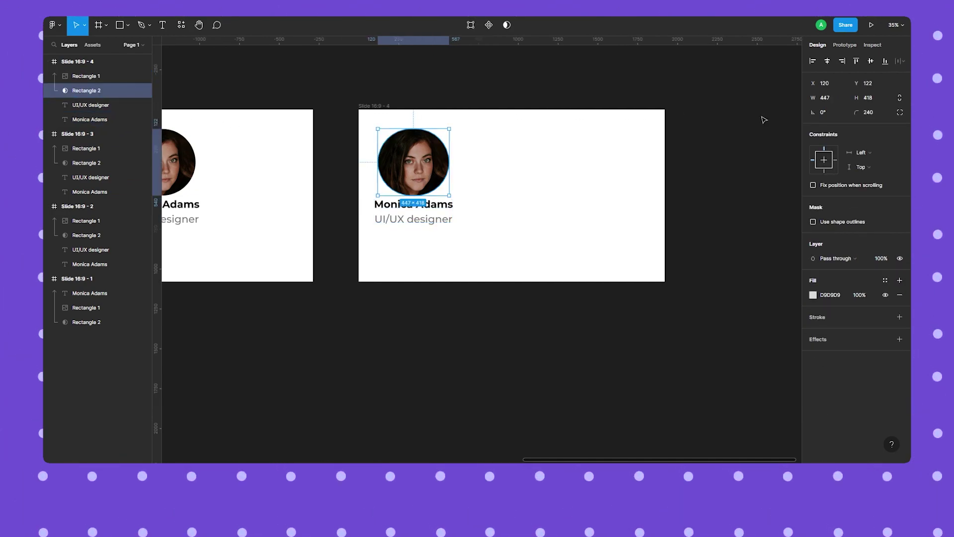
left_click(870, 117)
key("Return")
left_click(876, 112)
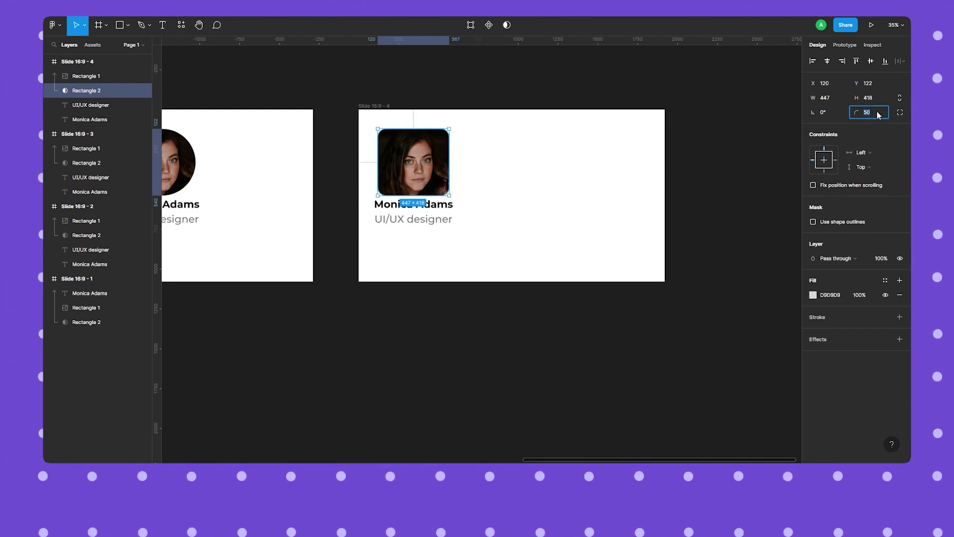
left_click(749, 151)
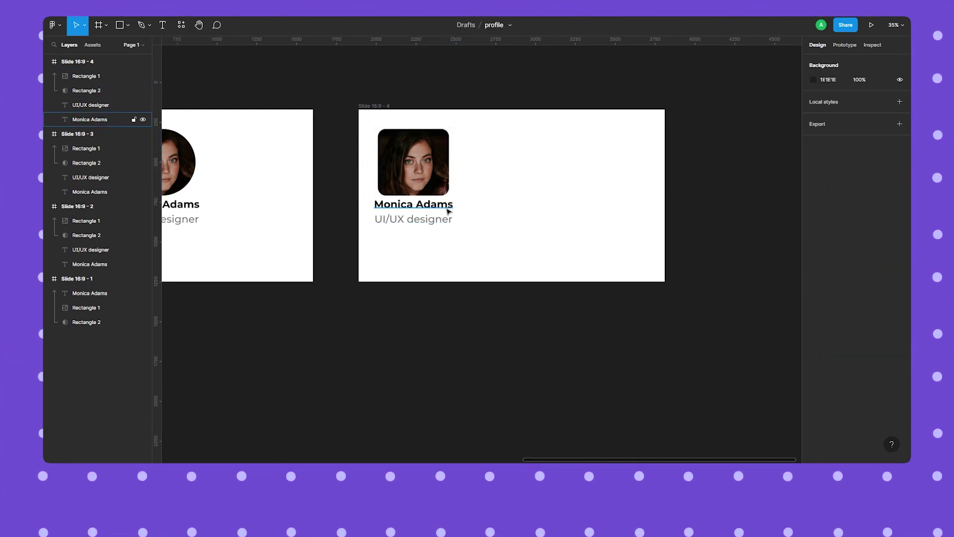
Duplicate the fourth slide and shift the copy right so its gap matches the spacing between the other slides
scroll(552, 218, "right", 3)
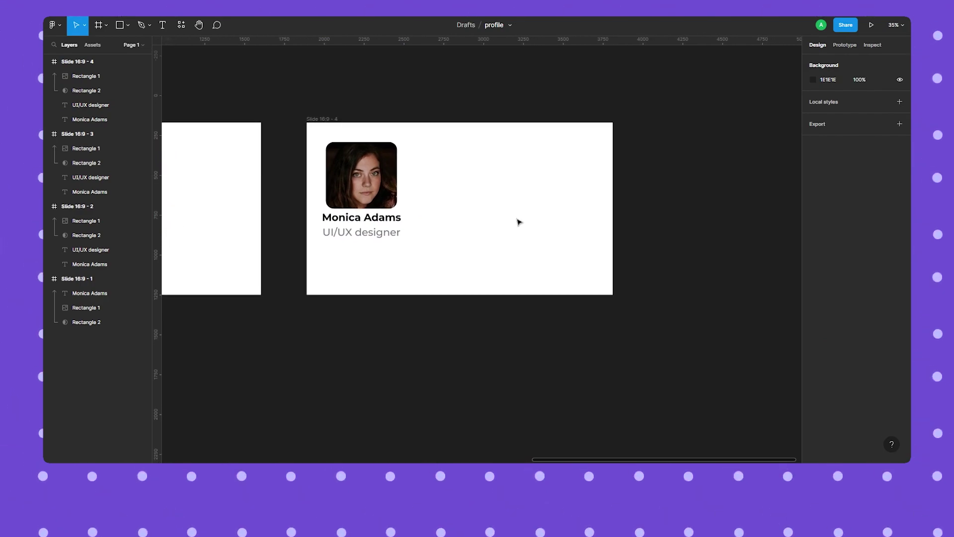
scroll(553, 220, "down", 5)
scroll(566, 228, "right", 4)
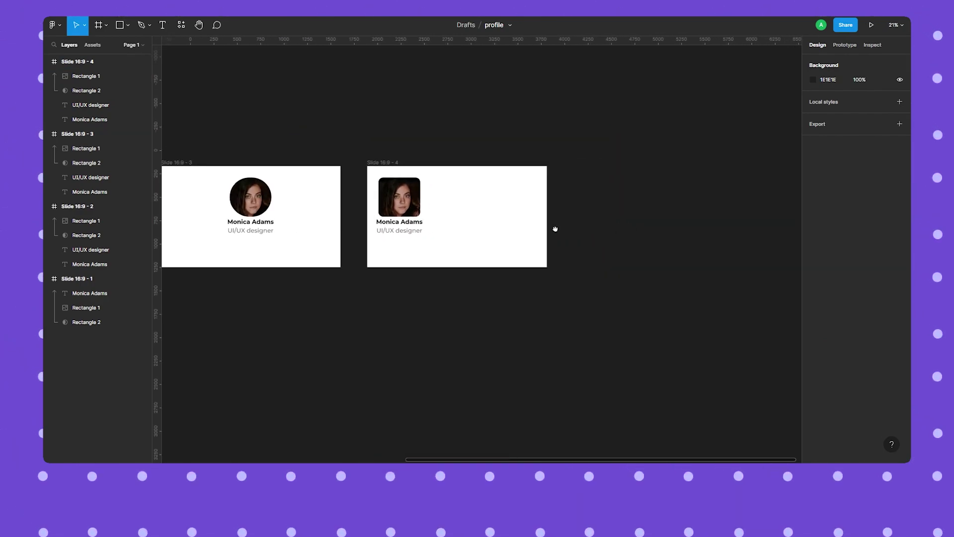
left_click(320, 168)
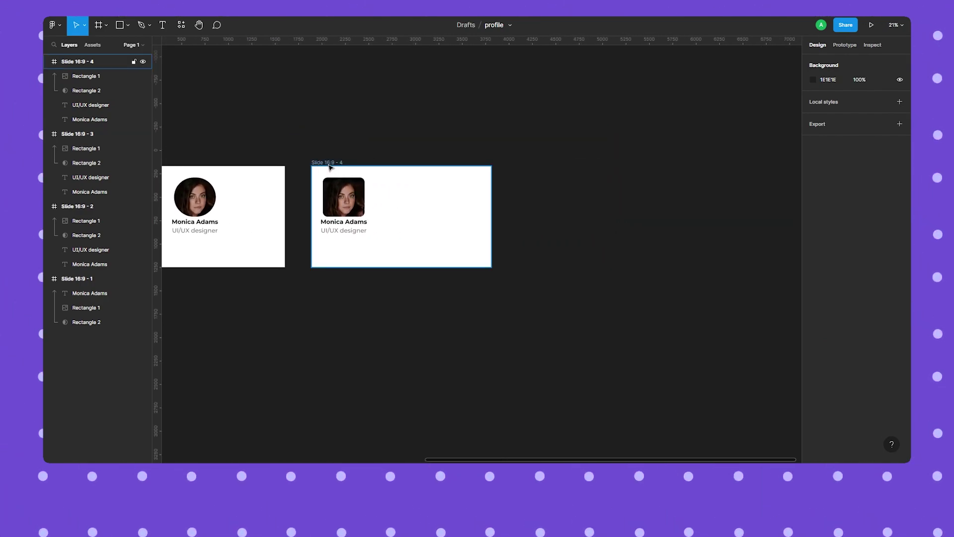
key("ctrl+d")
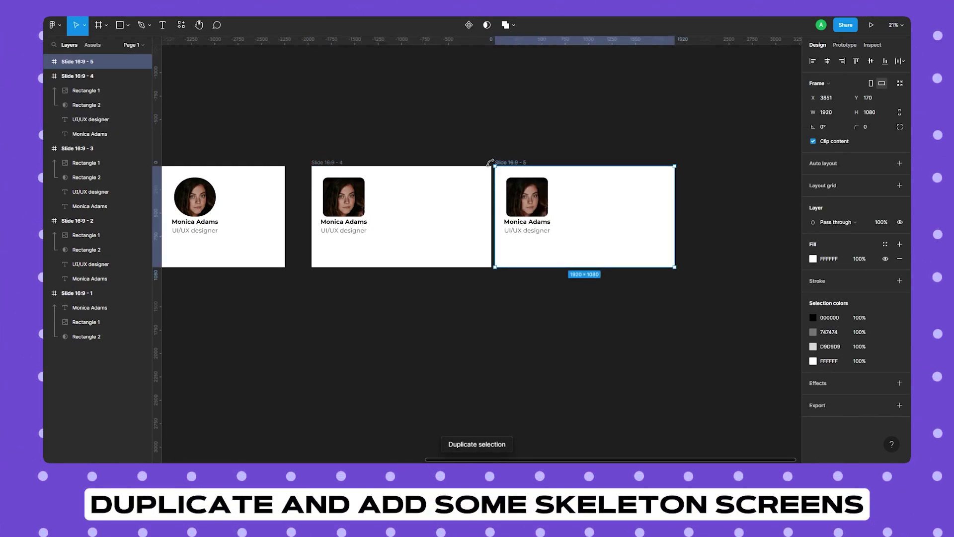
left_click_drag(504, 165, 530, 166)
left_click(590, 121)
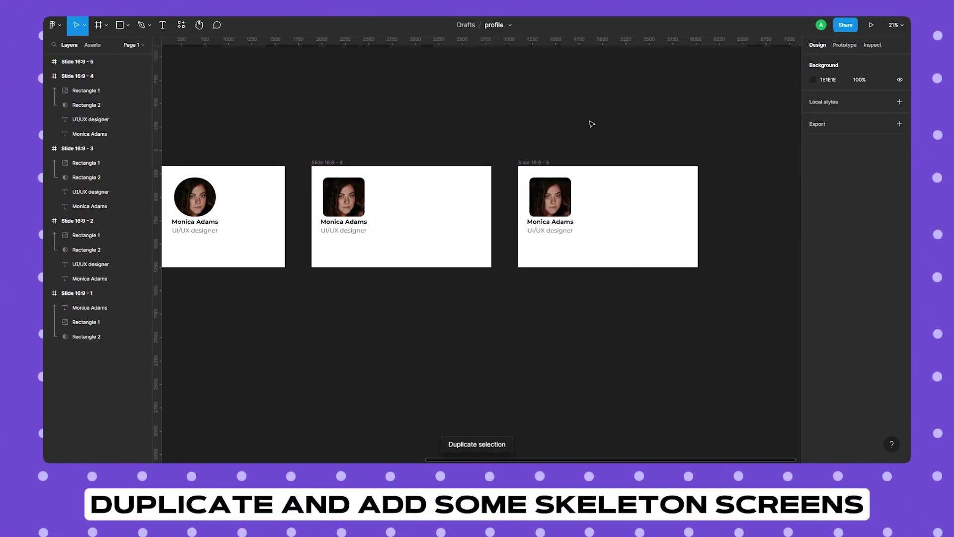
Draw a full-width 1920 × 276 header rectangle along the fifth slide's top edge and move its layer below the picture mask
scroll(546, 115, "right", 3)
scroll(525, 176, "up", 3)
key("r")
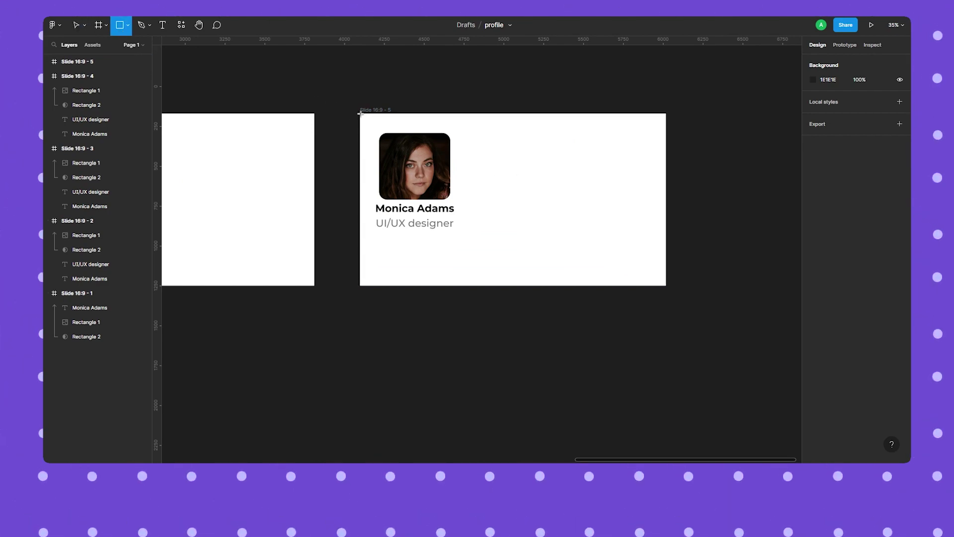
left_click_drag(359, 113, 666, 151)
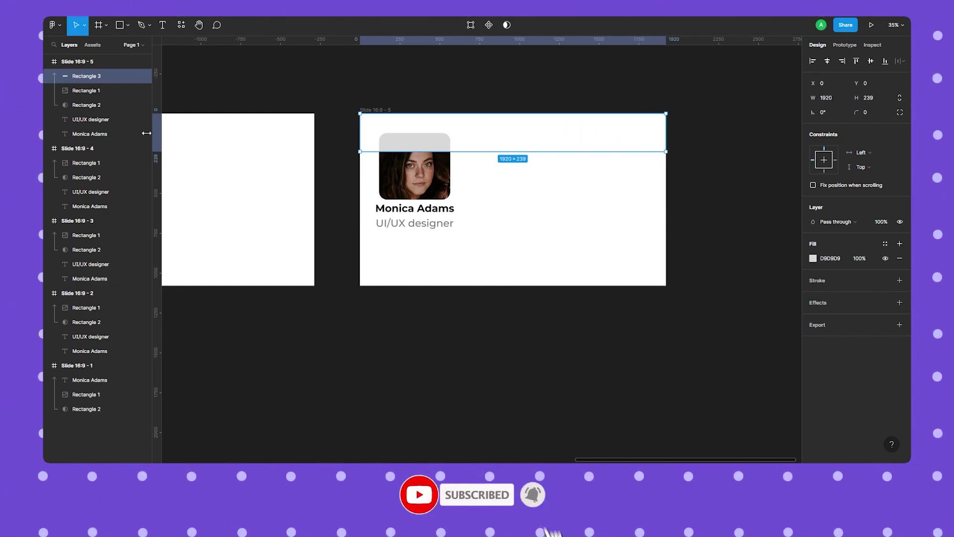
left_click_drag(100, 76, 102, 112)
left_click_drag(479, 151, 477, 158)
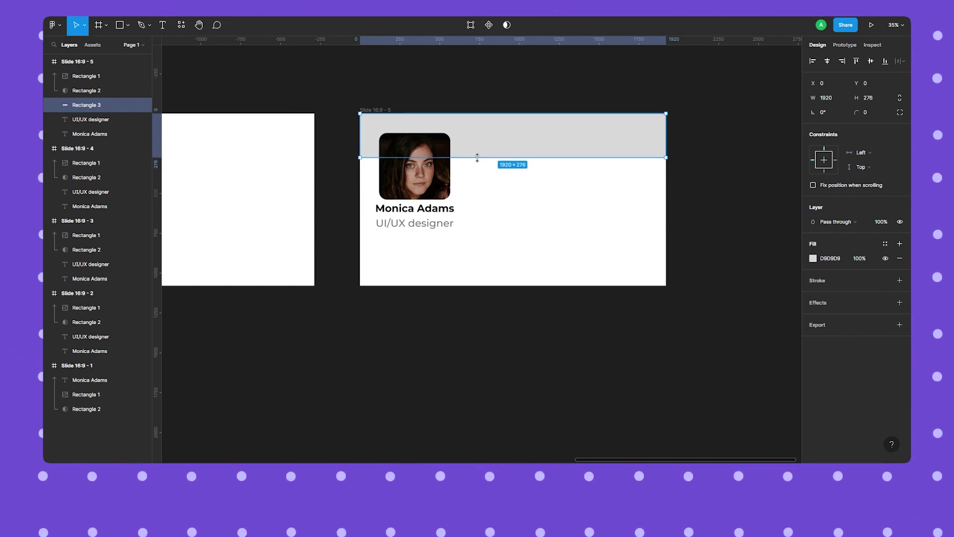
Change the header rectangle's fill to teal 388299
left_click(814, 258)
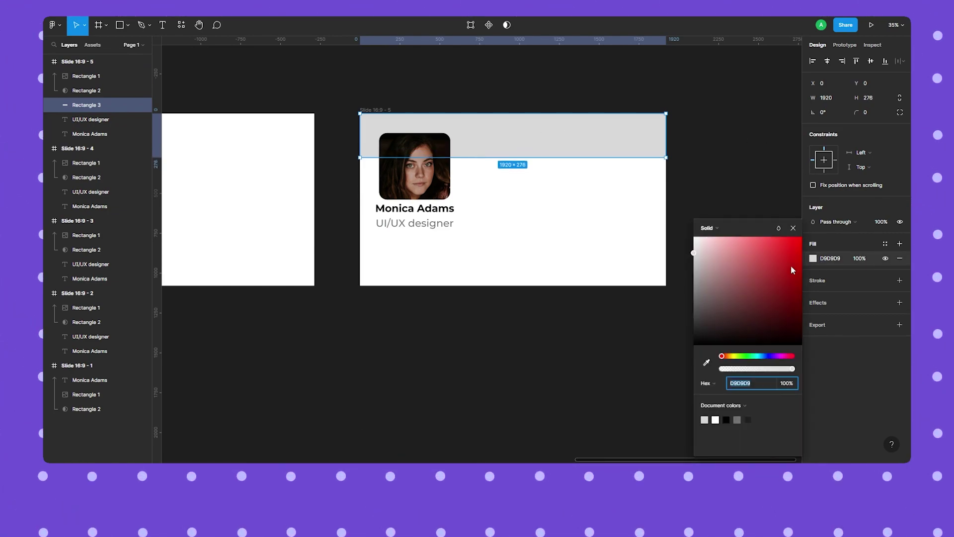
left_click(730, 301)
mouse_move(729, 301)
left_mouse_down()
mouse_move(722, 278)
mouse_move(732, 292)
left_mouse_up()
left_click_drag(721, 355, 760, 355)
left_click_drag(732, 293, 762, 281)
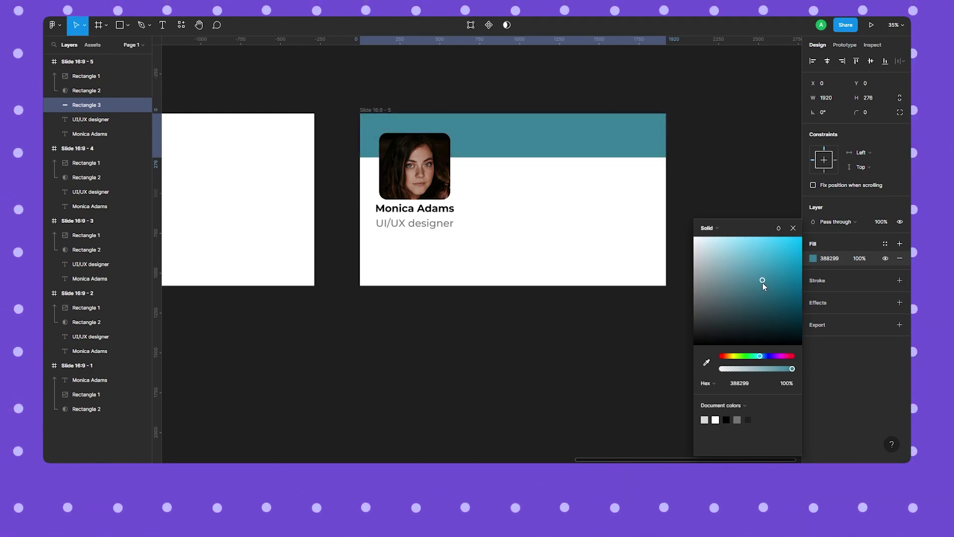
left_click(793, 228)
left_click(726, 198)
Draw a 1079 × 94 skeleton bar beside the picture, move its layer below the mask, and duplicate it downward into four bars
key("r")
mouse_move(472, 185)
left_mouse_down()
mouse_move(474, 195)
mouse_move(641, 190)
left_mouse_up()
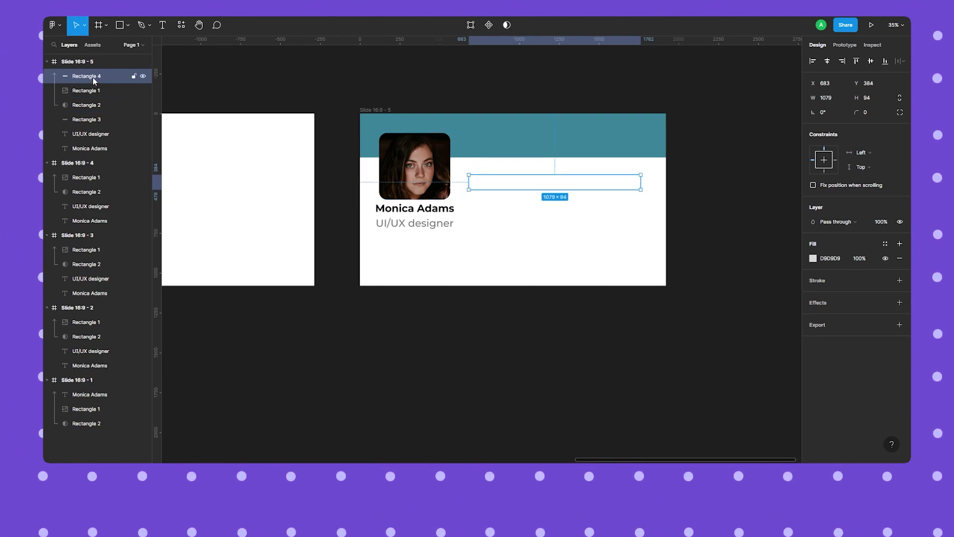
left_click_drag(94, 80, 124, 112)
left_click_drag(531, 185, 535, 226)
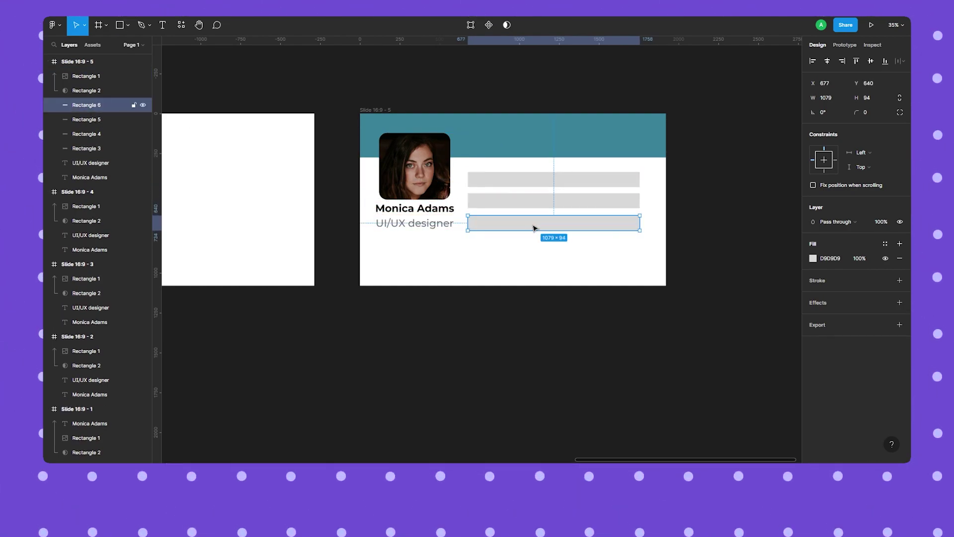
key("ctrl+d")
left_click(647, 231)
Shorten the second skeleton bar to a width of 480 and the fourth bar to about two thirds of its length
left_click(572, 200)
left_click_drag(639, 201, 544, 201)
left_click(617, 247)
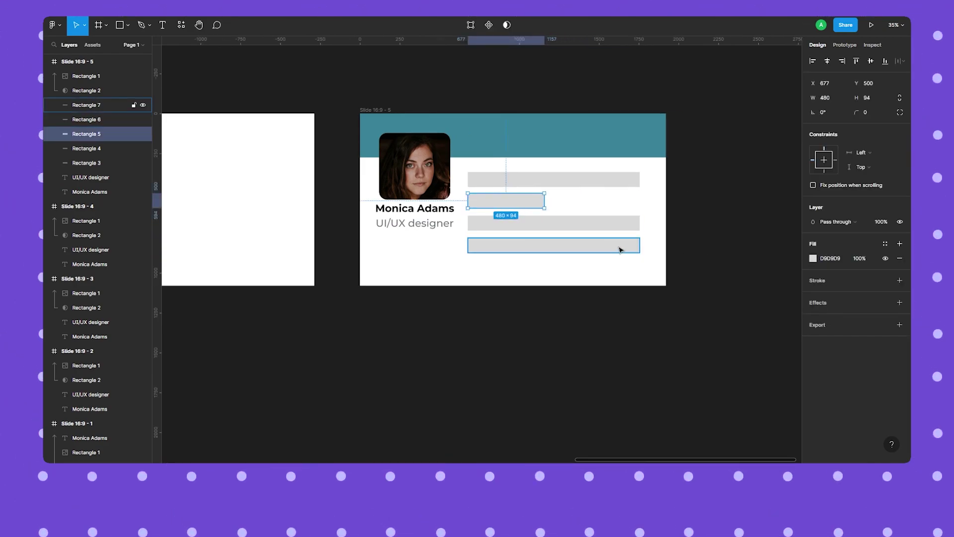
left_click_drag(640, 245, 582, 242)
Round the corners of all four skeleton bars to 16 and set their opacity to 50%
left_click_drag(652, 158, 467, 265)
left_click_drag(856, 112, 130, 114)
left_click(760, 206)
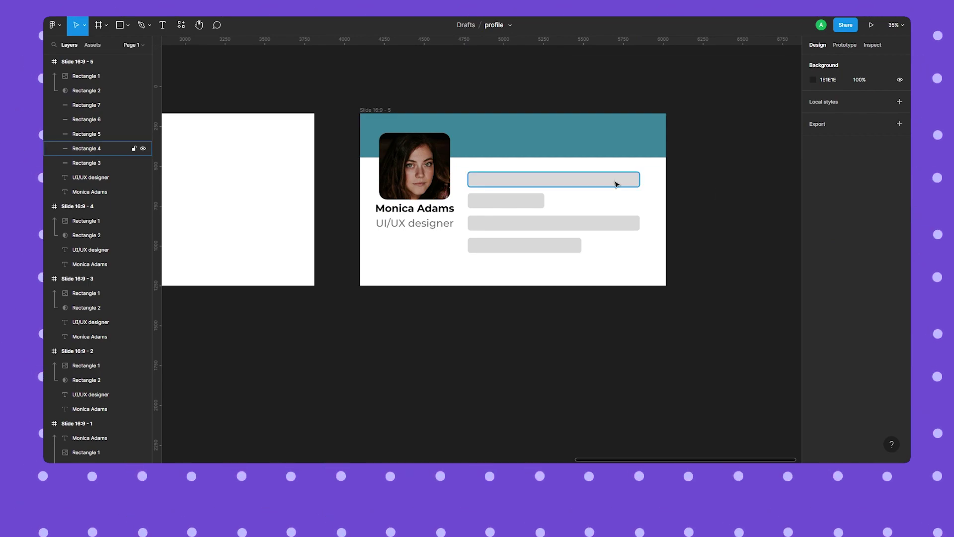
key("ctrl+z")
type("0")
key("Return")
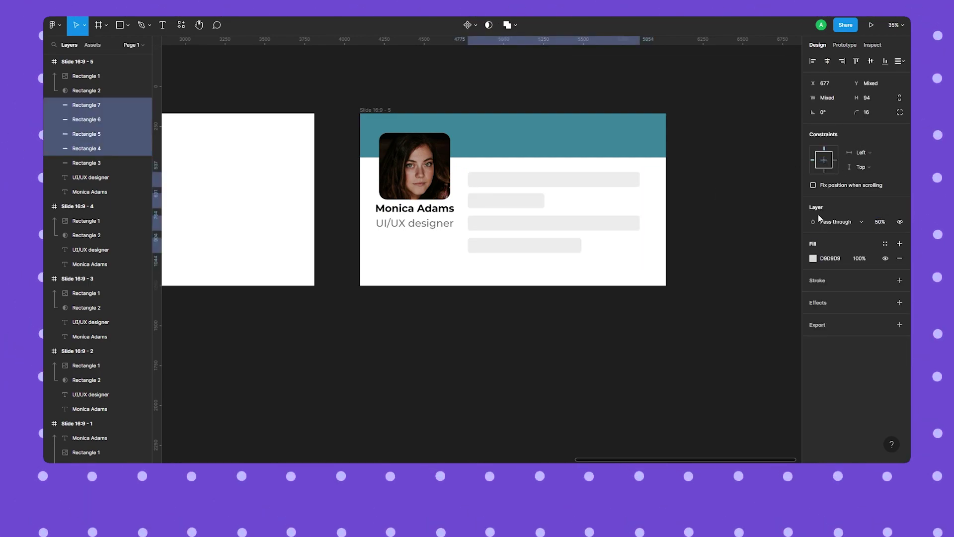
left_click(735, 207)
Add a prototype connection from the first slide to the second, keeping On click as the trigger
scroll(739, 238, "down", 5)
scroll(646, 259, "down", 3)
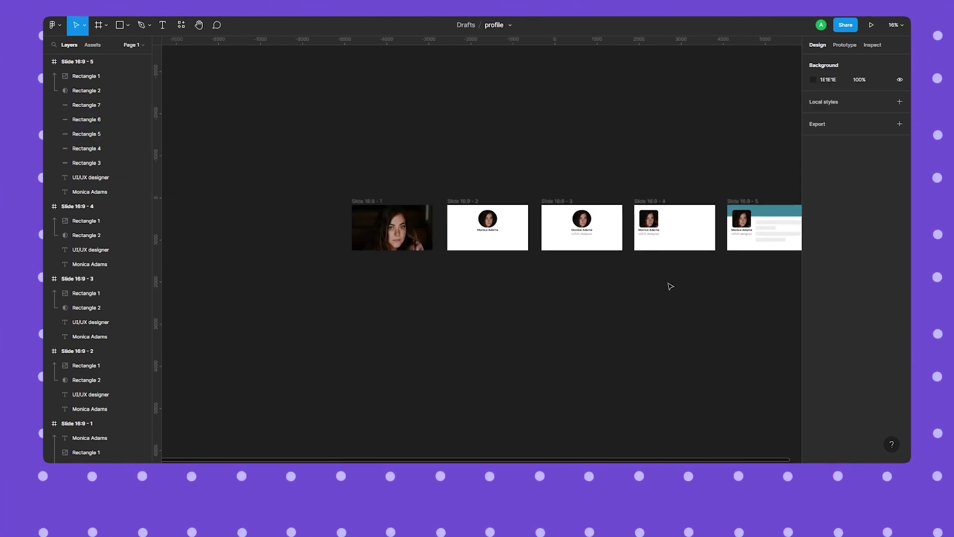
scroll(339, 272, "up", 2)
scroll(497, 313, "right", 2)
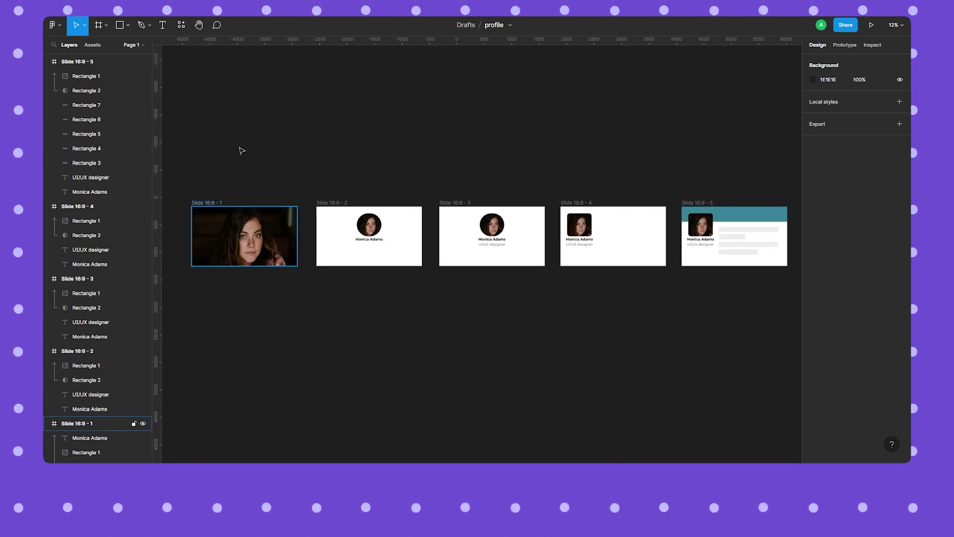
left_click(843, 45)
scroll(480, 116, "up", 5)
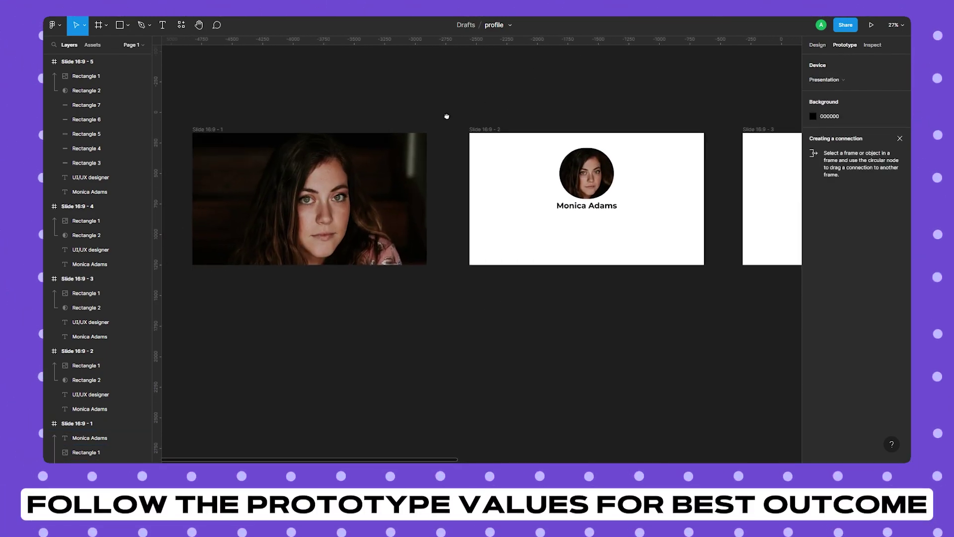
scroll(528, 297, "down", 1)
scroll(528, 297, "right", 1)
left_click_drag(481, 265, 551, 263)
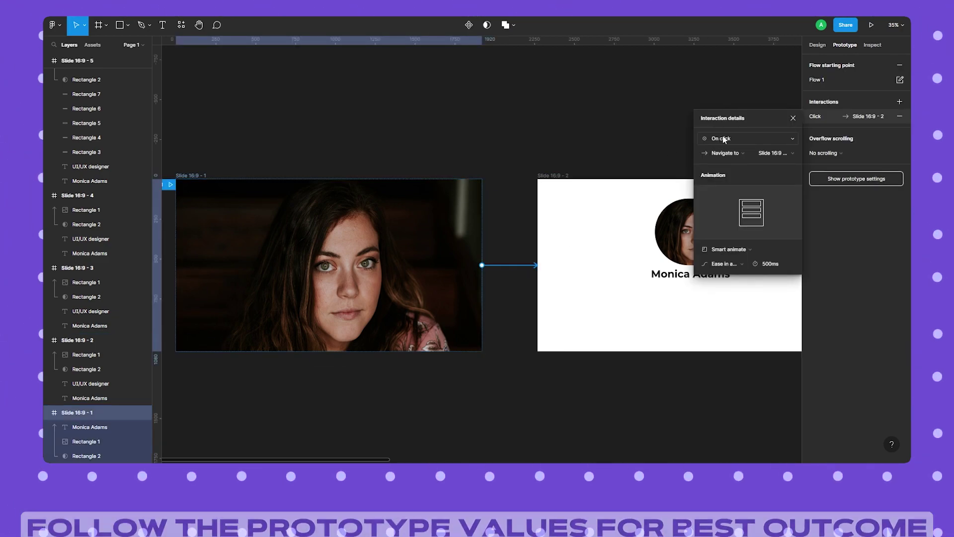
left_click(724, 138)
left_click(724, 139)
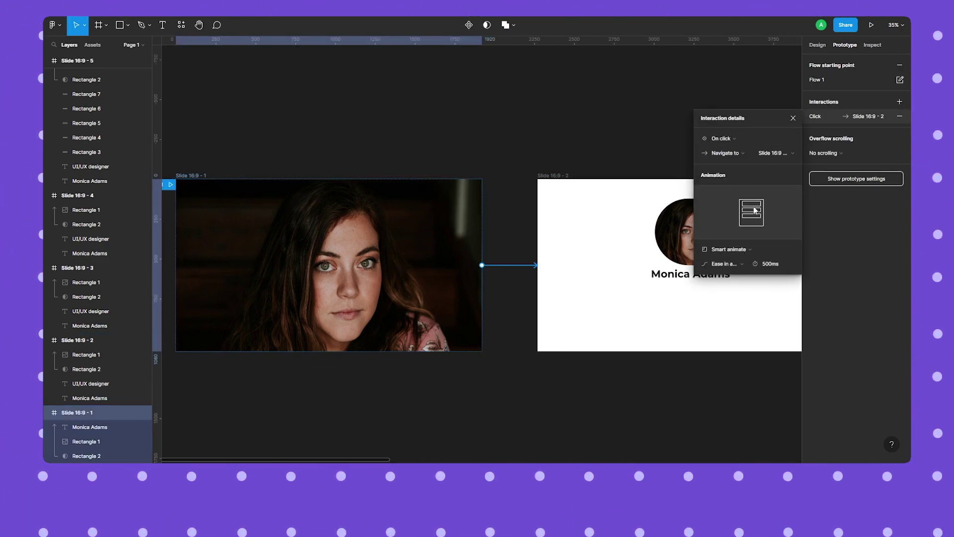
Give the first slide's connection a Smart animate transition with Ease in and out easing and a duration of 800 ms
left_click(735, 253)
left_click(732, 248)
left_click(726, 264)
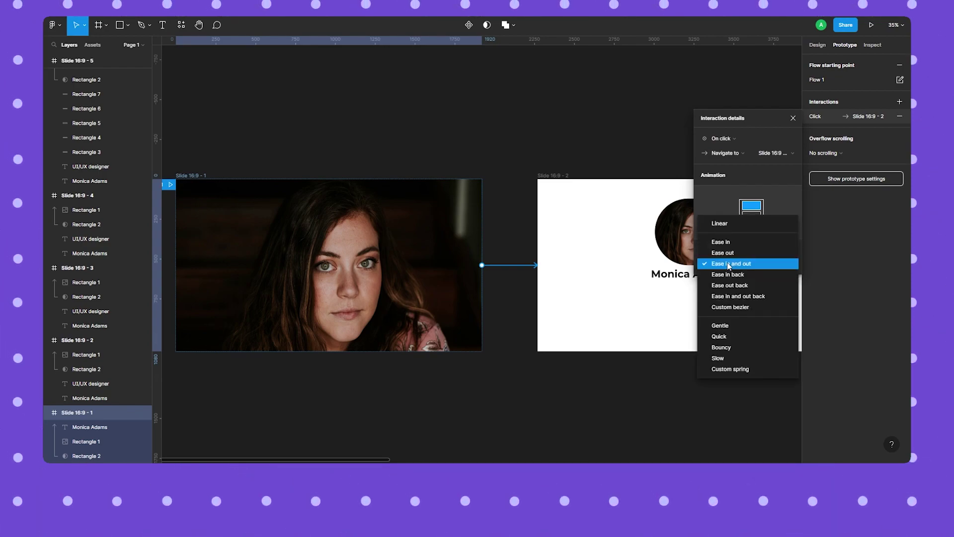
left_click(758, 269)
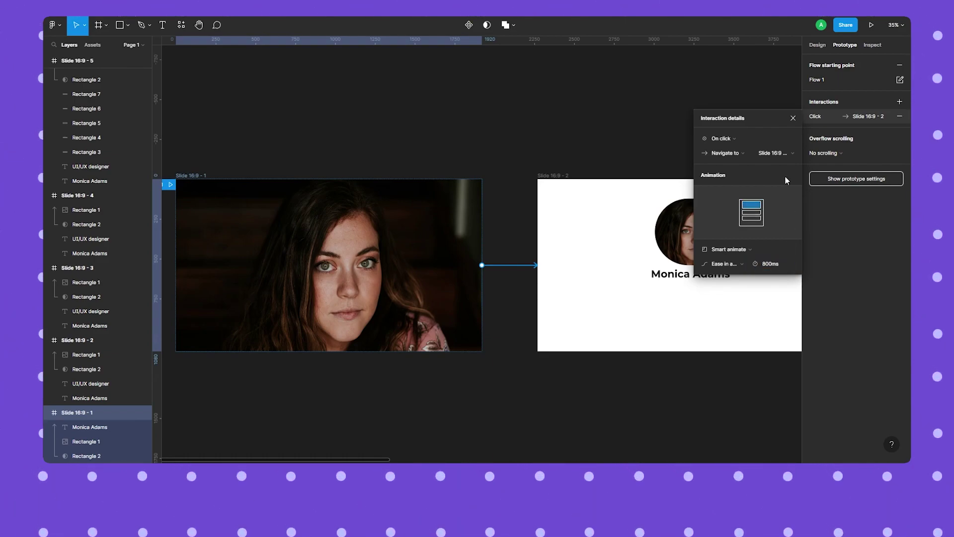
left_click(793, 119)
Add a prototype connection from the second slide to the third and set its trigger to After delay with 200 ms
left_click_drag(793, 128, 422, 127)
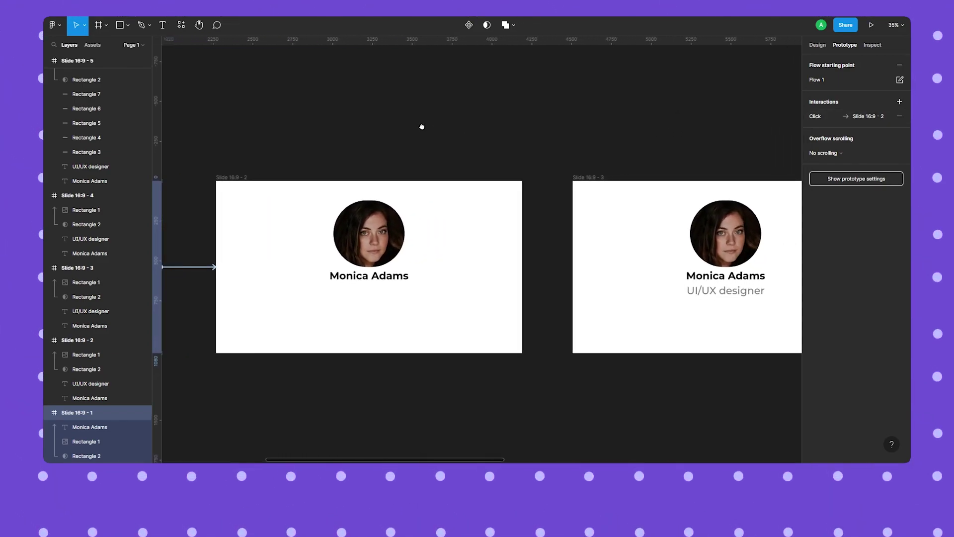
left_click(304, 180)
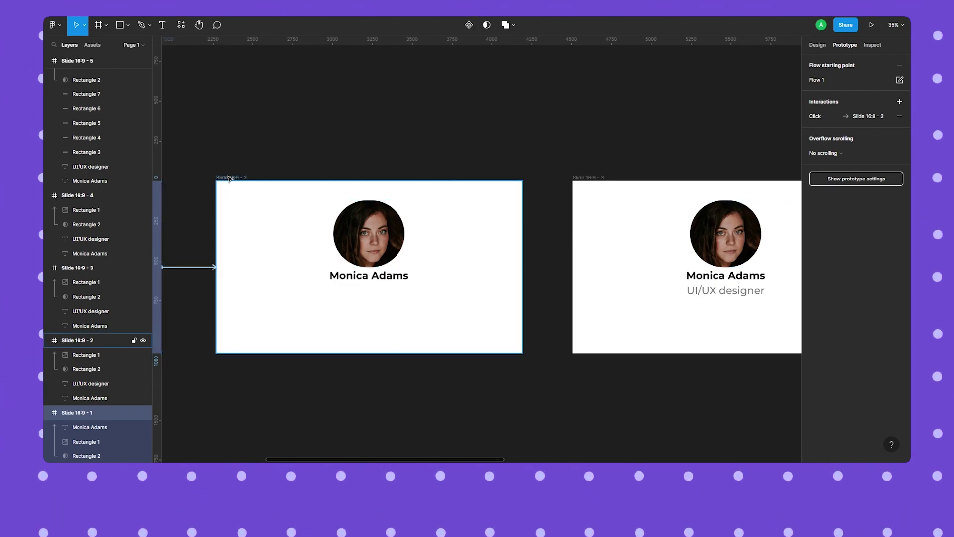
left_click_drag(522, 267, 584, 268)
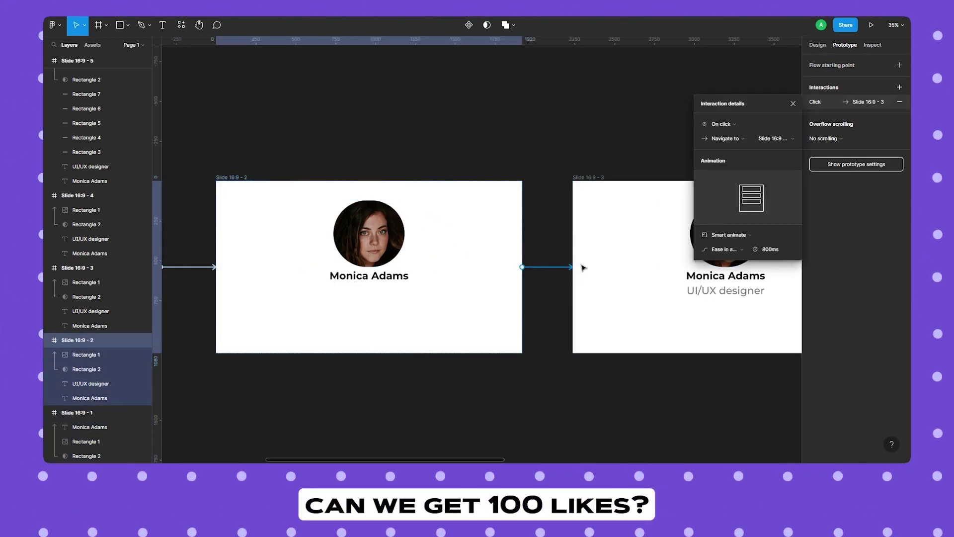
left_click(722, 124)
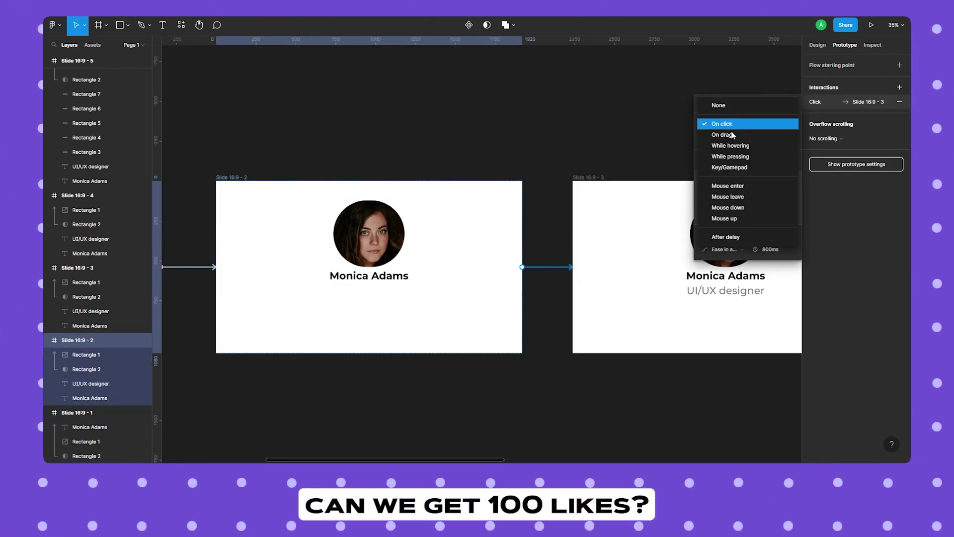
left_click(758, 238)
scroll(649, 175, "right", 3)
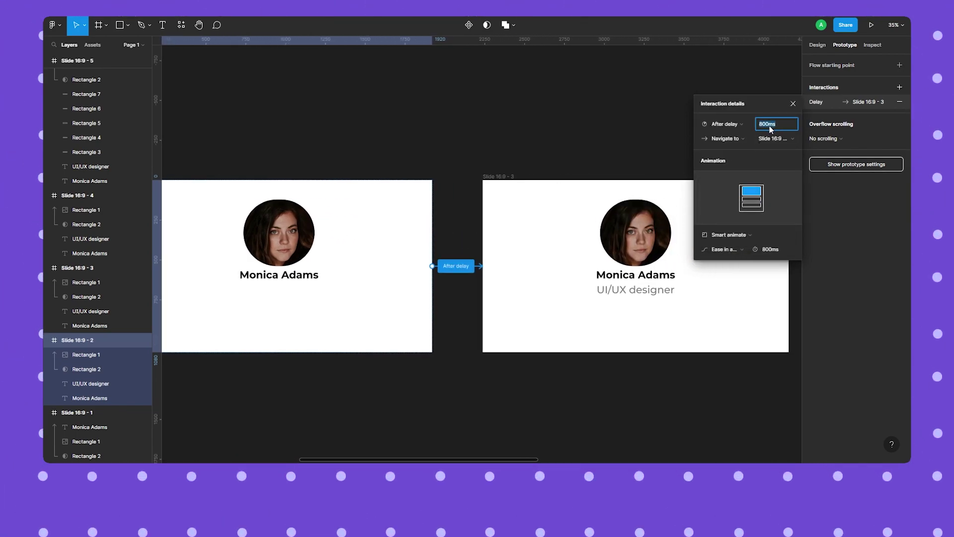
type("200")
left_click(793, 104)
Connect the third slide to the fourth in the prototype, using an After delay trigger of 400 ms
scroll(660, 128, "right", 8)
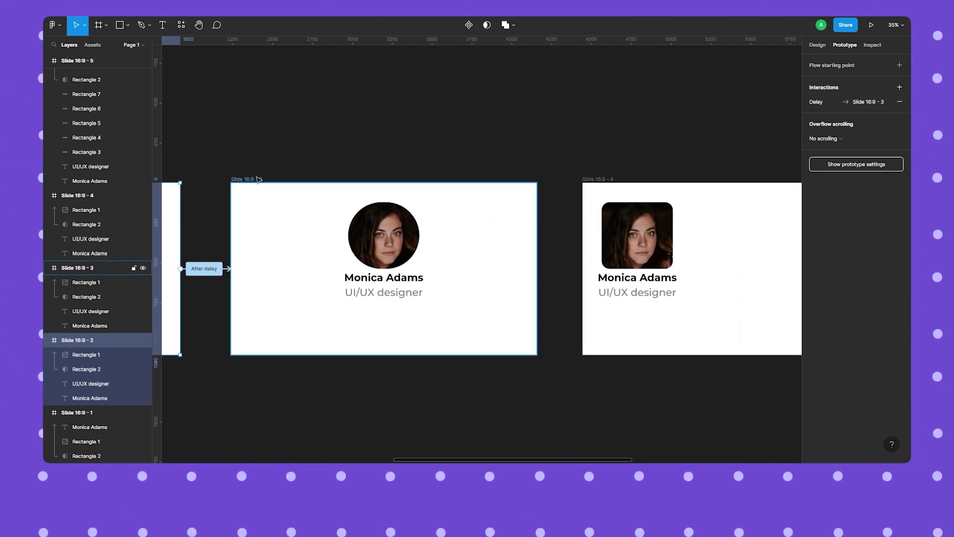
left_click(258, 177)
left_click_drag(537, 269, 686, 224)
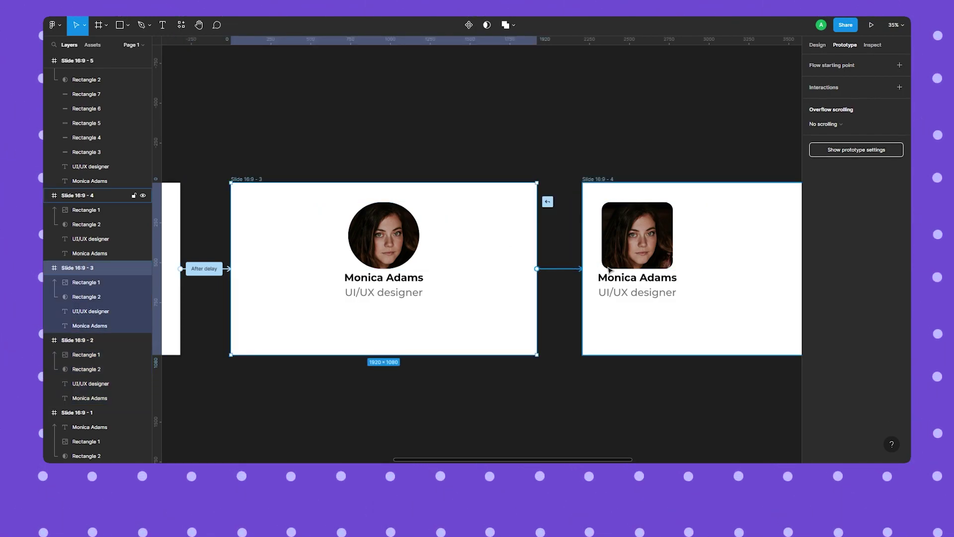
left_click(745, 124)
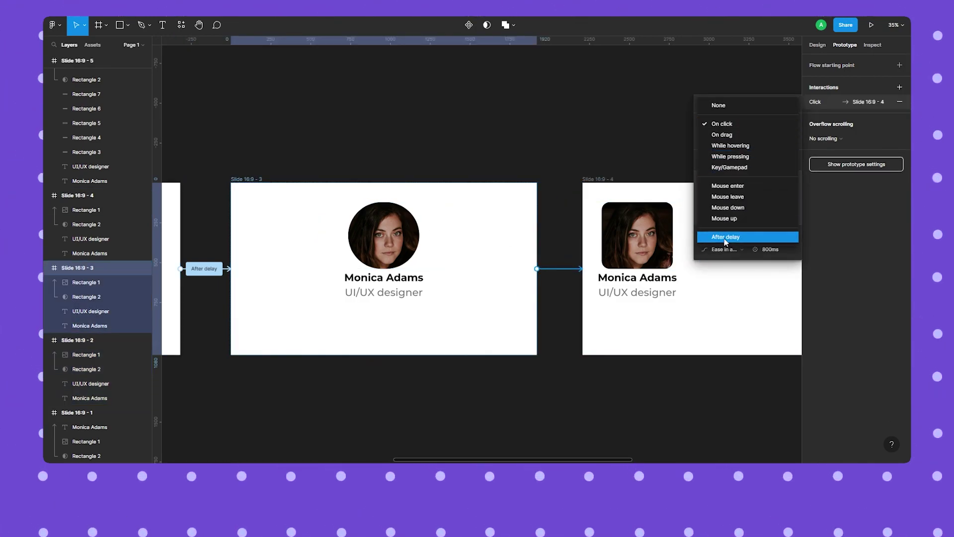
left_click(744, 238)
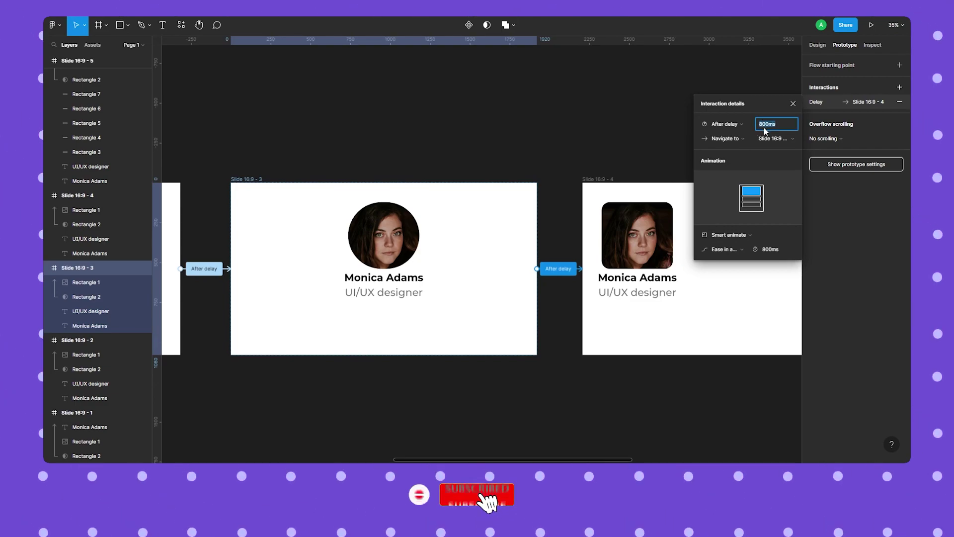
type("400")
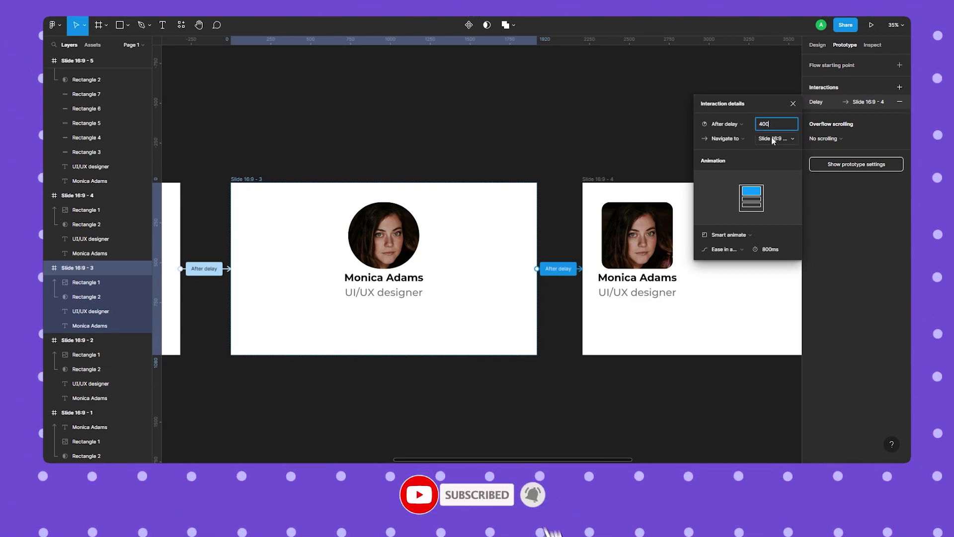
left_click(626, 138)
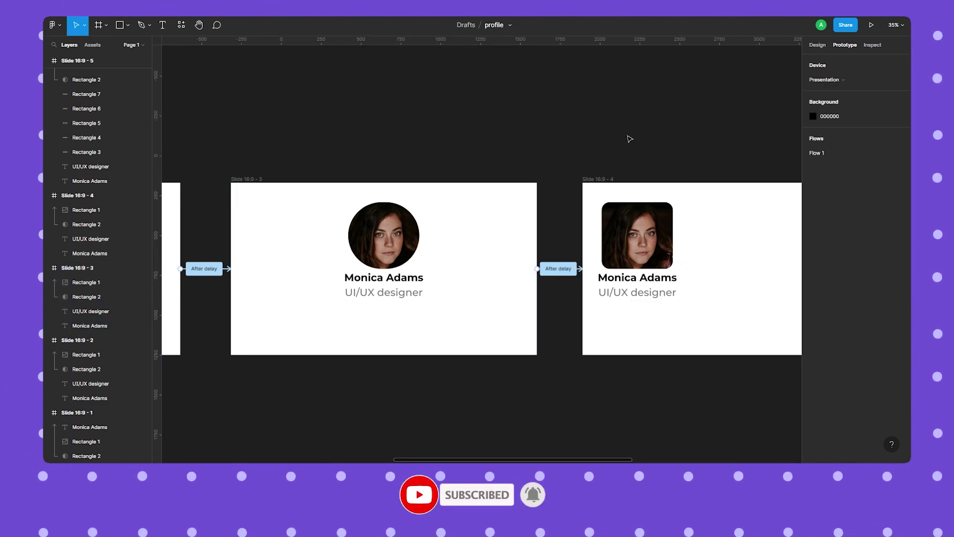
Link the fourth slide to the fifth with an After delay trigger, keeping the 400 ms delay and Smart animate transition
left_click_drag(715, 138, 337, 117)
left_click(226, 157)
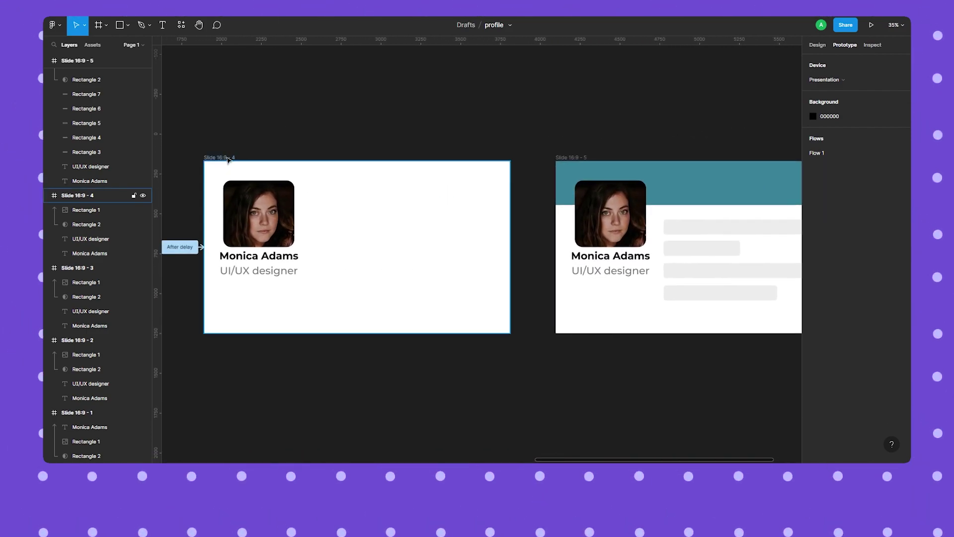
left_click_drag(510, 247, 621, 247)
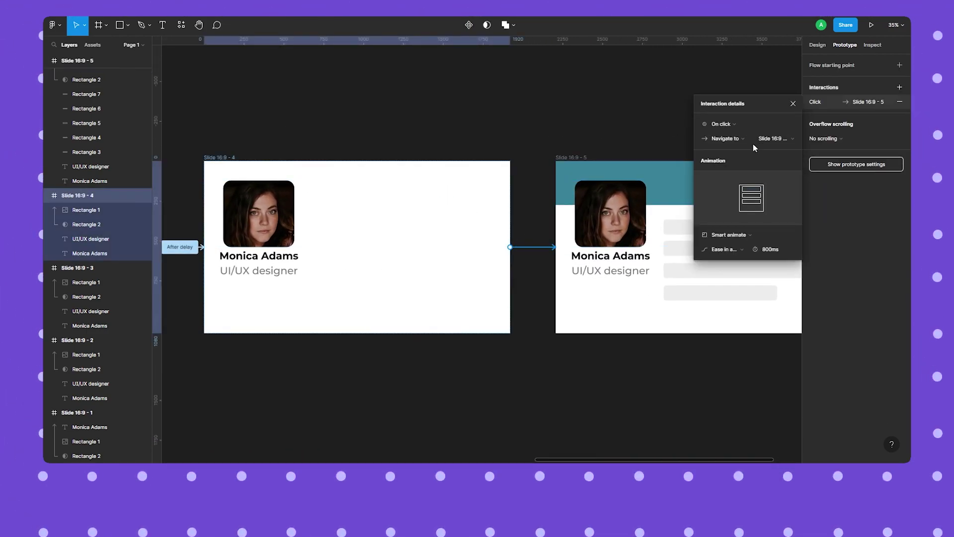
left_click(749, 125)
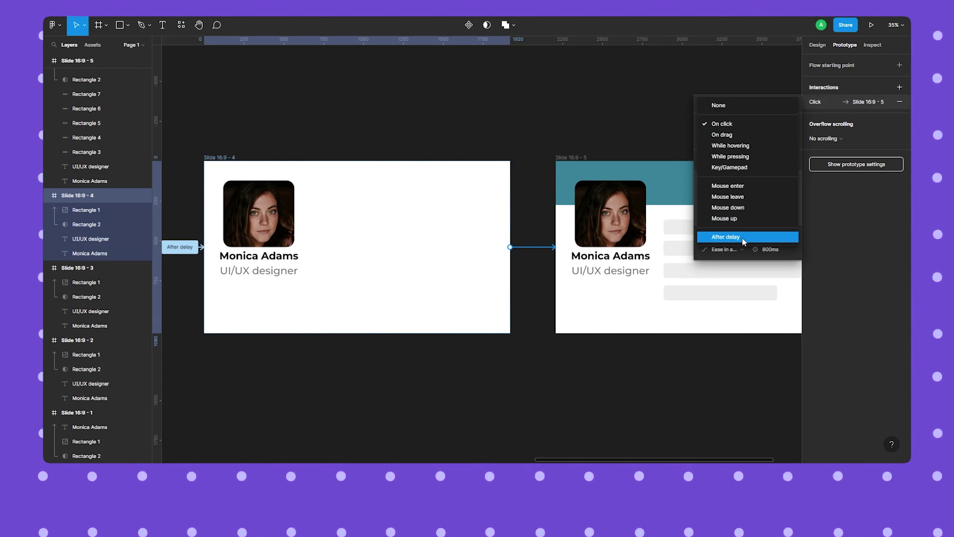
left_click(742, 239)
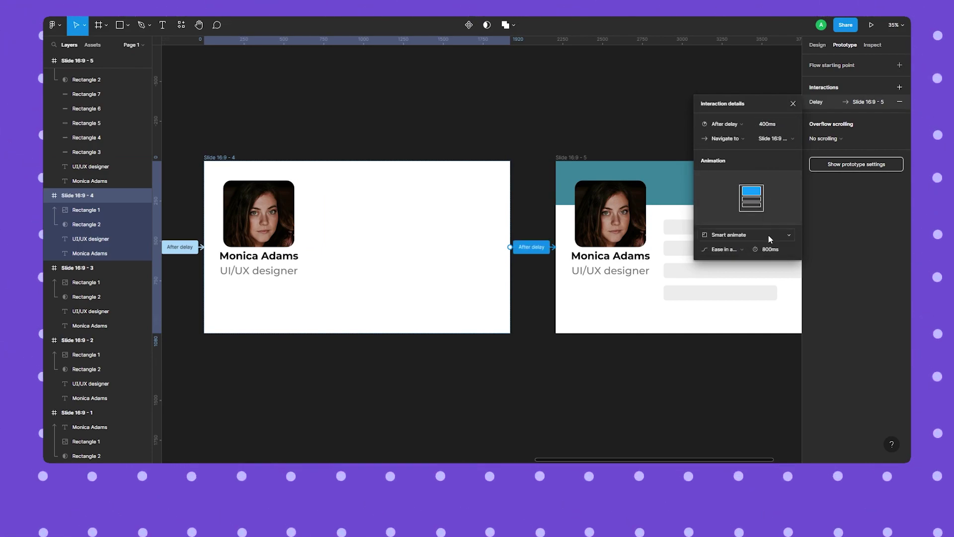
left_click(796, 102)
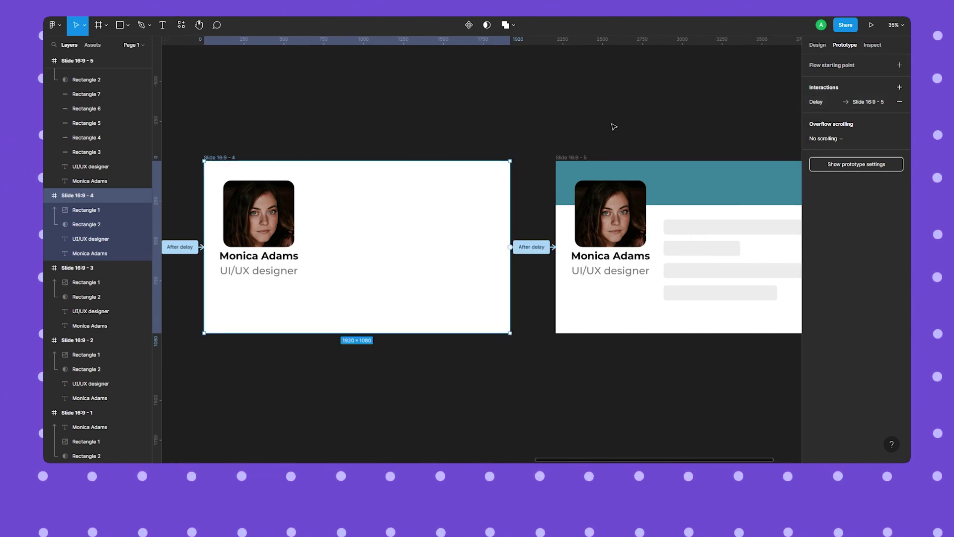
Review the trigger, delay and animation settings of the connections between the first four slides
left_click(609, 127)
scroll(478, 202, "down", 5)
scroll(289, 185, "up", 4)
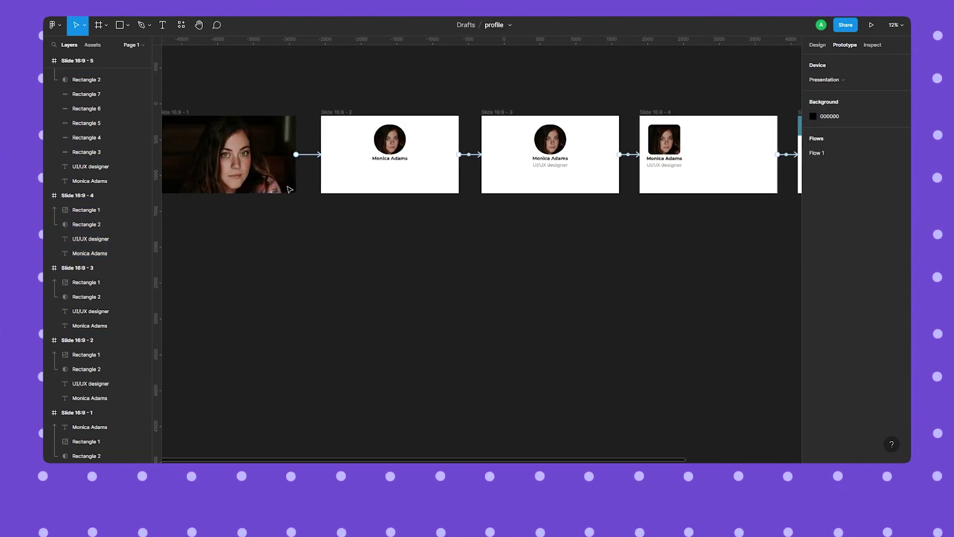
left_click(321, 146)
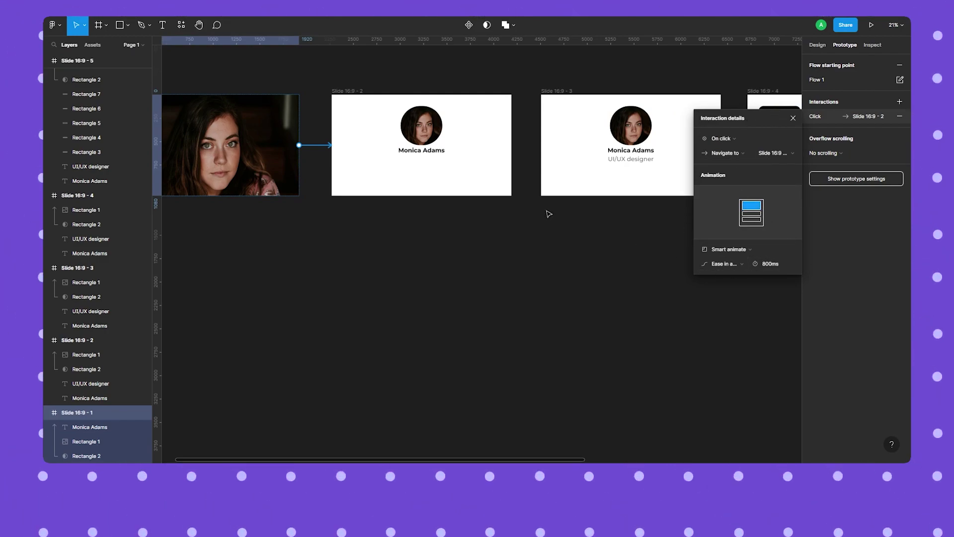
left_click(550, 214)
left_click(526, 145)
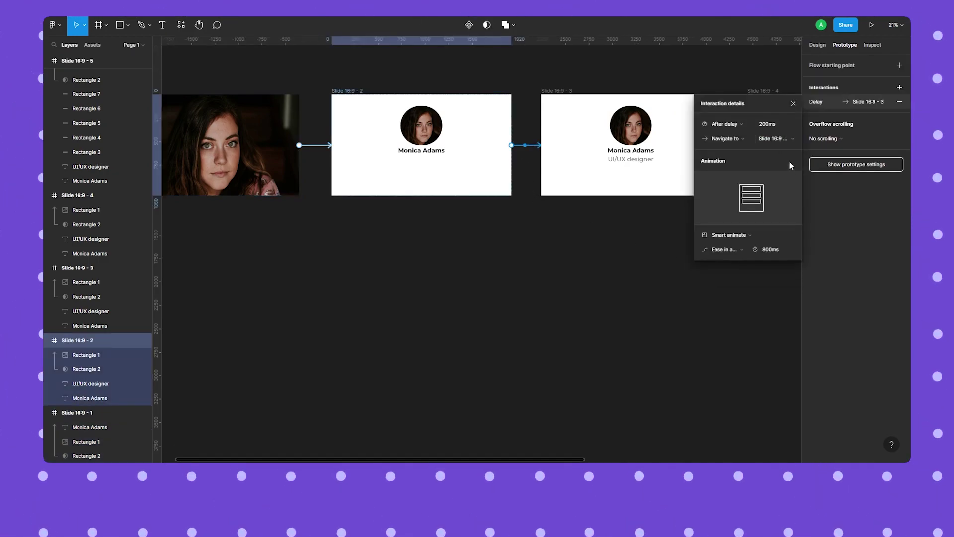
left_click(695, 271)
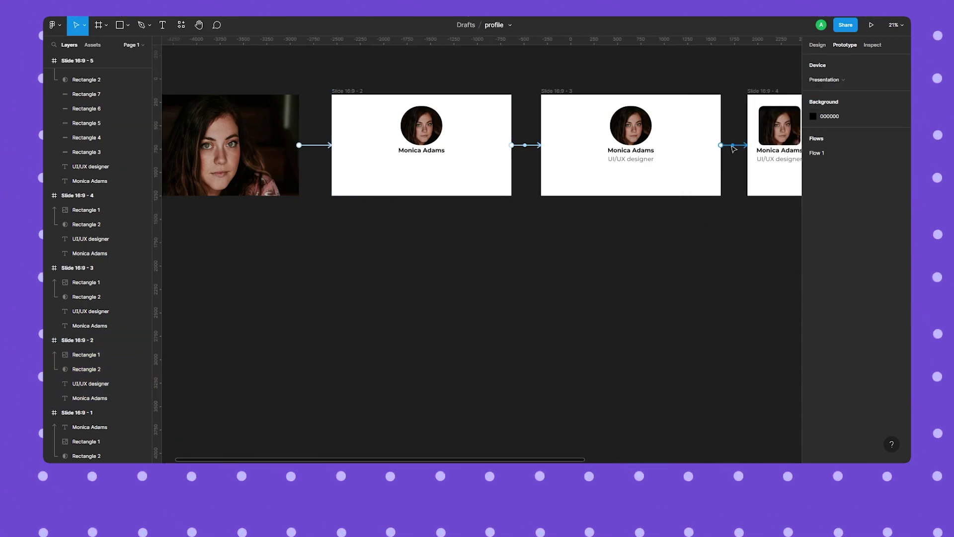
left_click(734, 148)
left_click(656, 268)
Open the prototype presentation to preview the flow from the first slide
left_click_drag(656, 268, 632, 297)
left_click(871, 25)
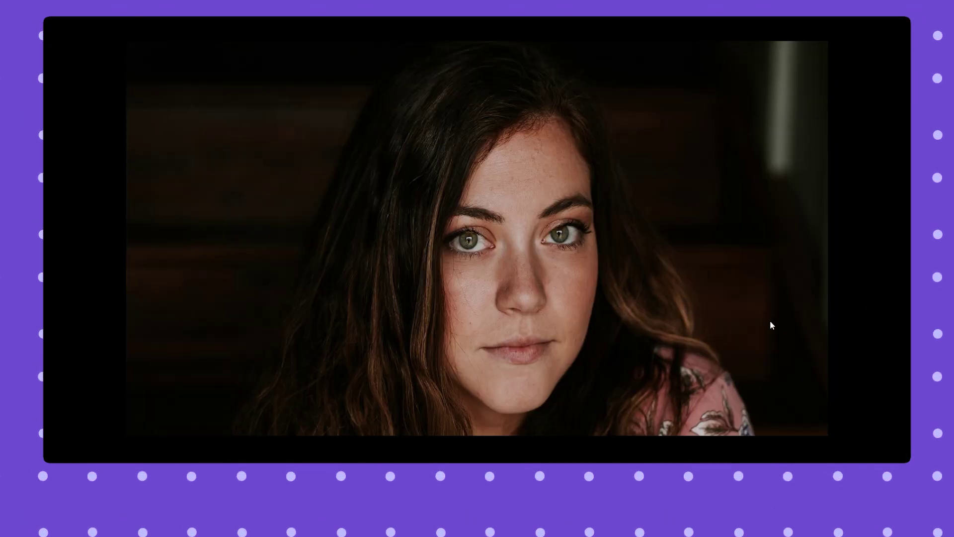